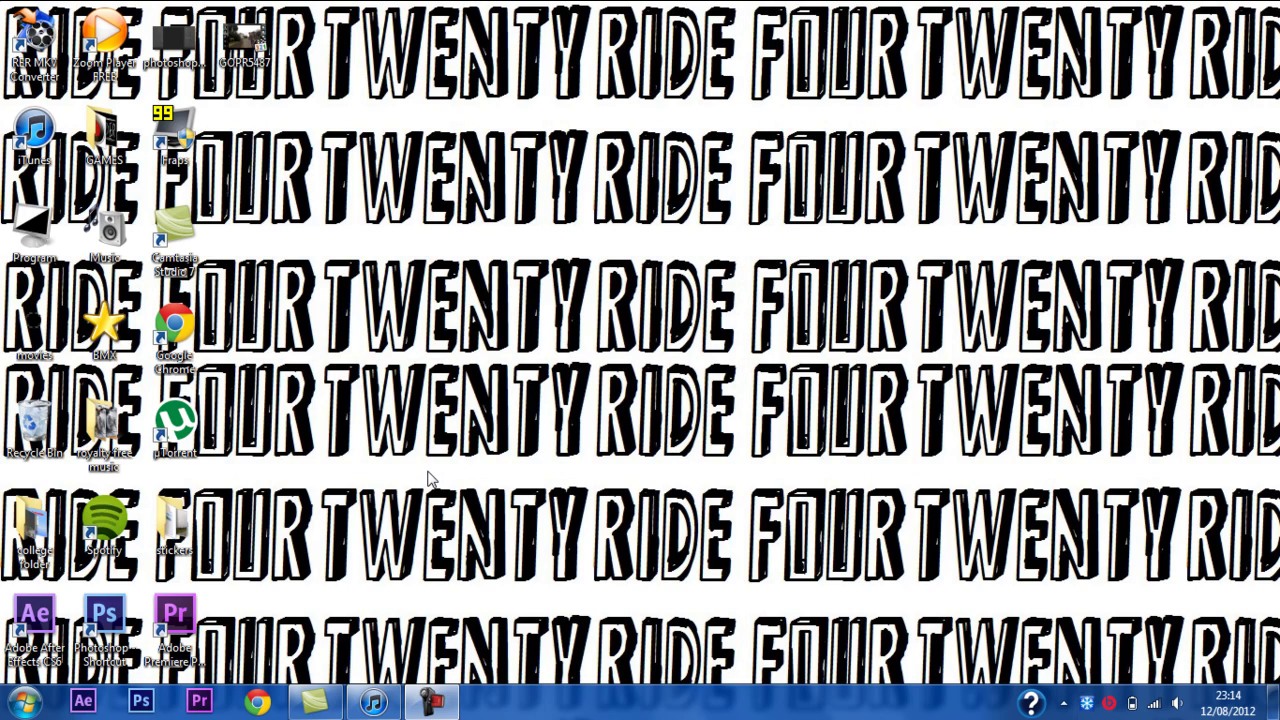
Start After Effects CS6 from its desktop icon to get an empty Untitled Project.
{"action": "double_click", "coordinate": [32, 622]}
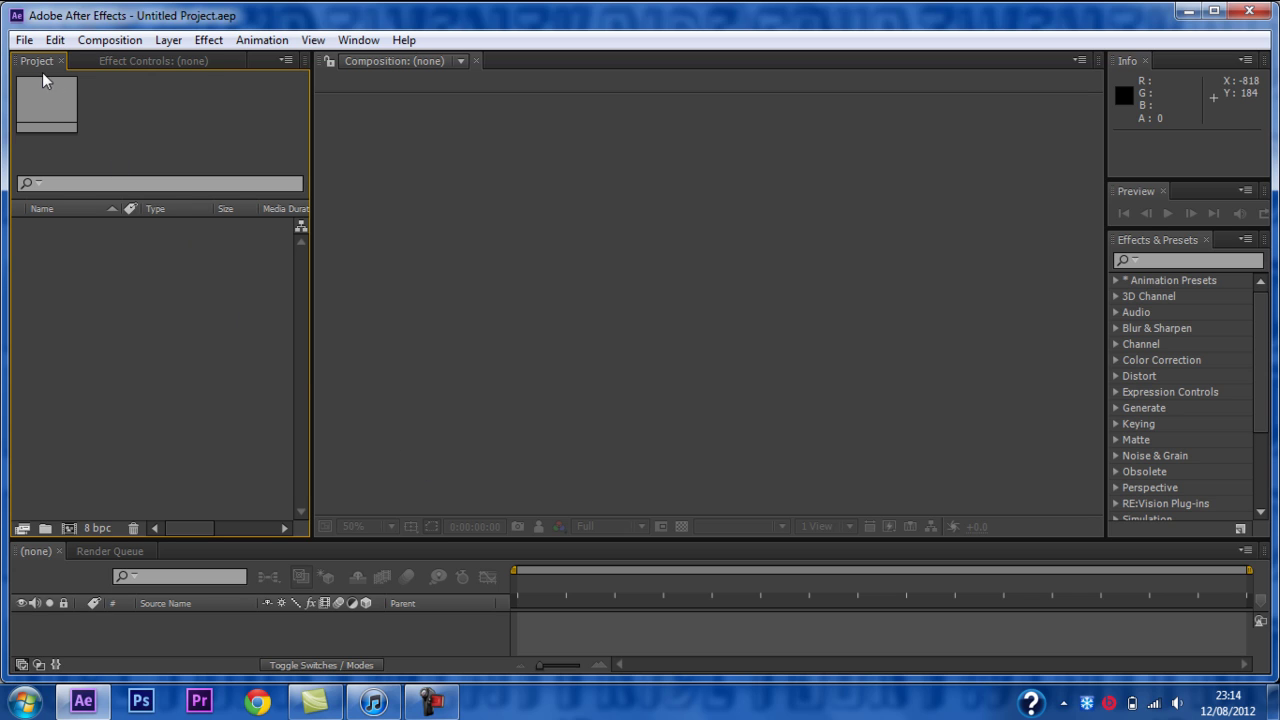
Import the GOPR5487.MP4 clip from the Desktop with File > Import > File.
{"action": "left_click", "coordinate": [25, 41]}
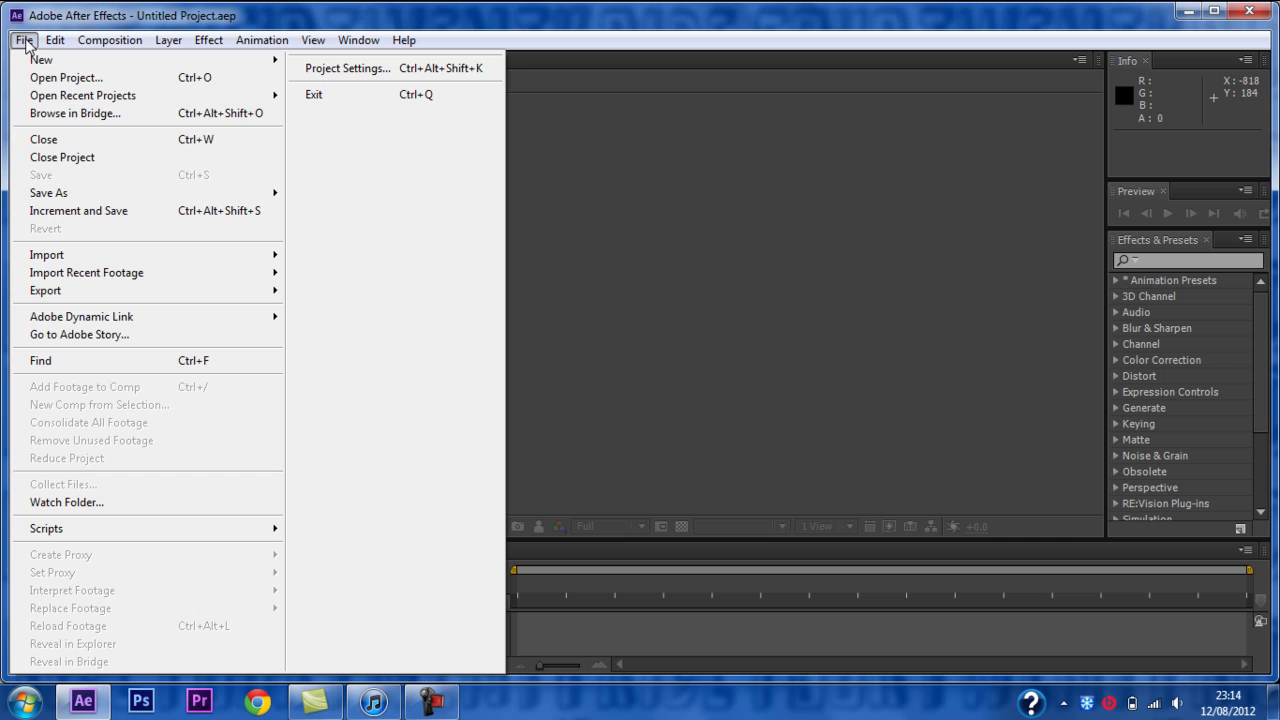
{"action": "mouse_move", "coordinate": [92, 259]}
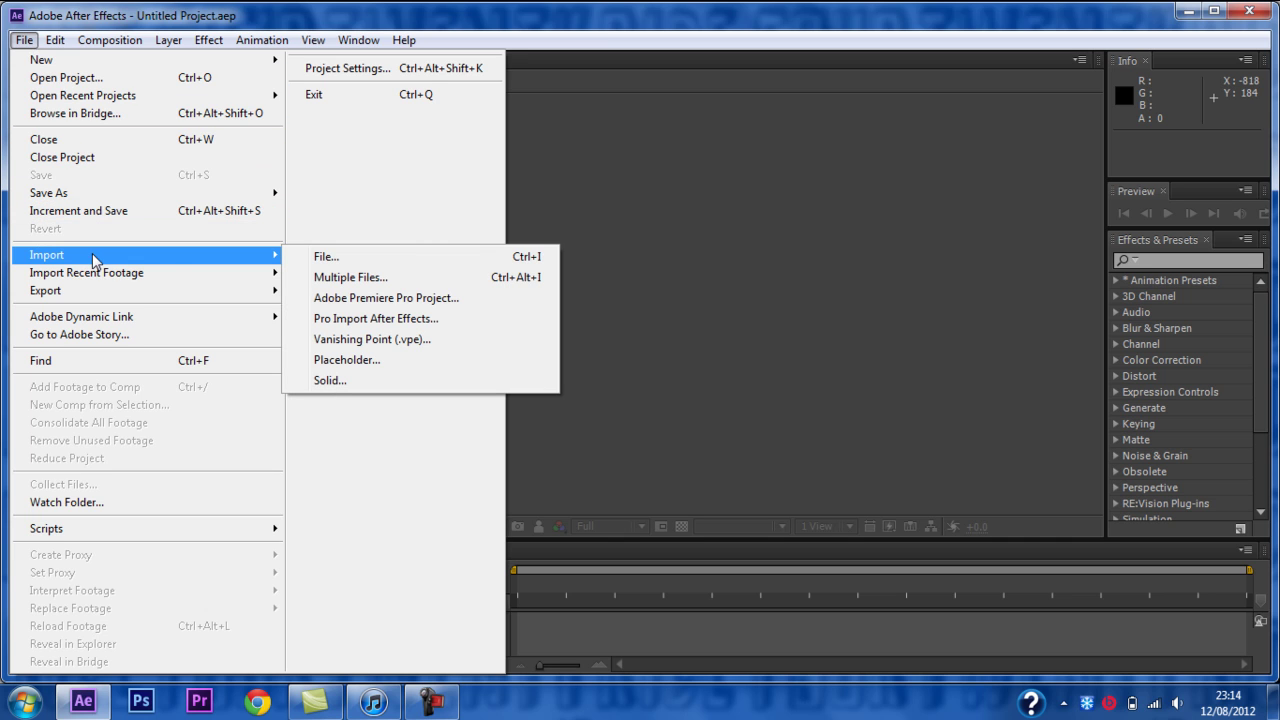
{"action": "left_click", "coordinate": [345, 260]}
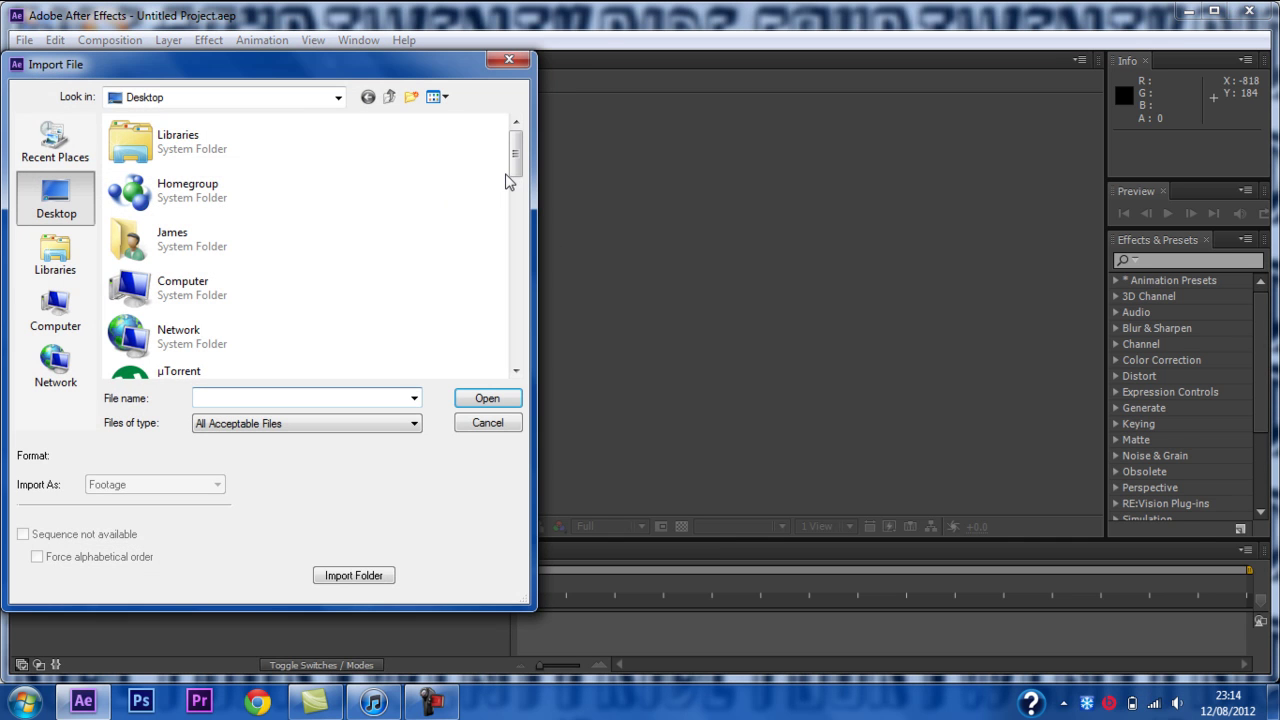
{"action": "left_click_drag", "start_coordinate": [515, 155], "coordinate": [522, 368]}
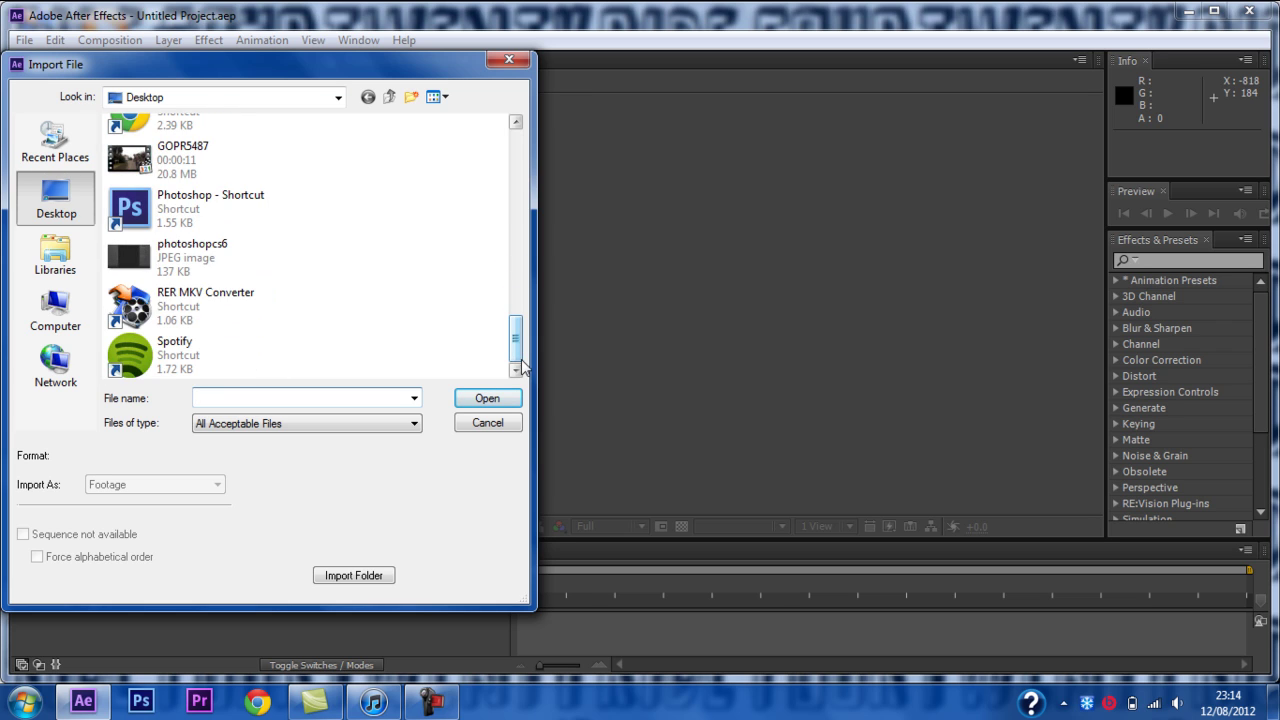
{"action": "left_click", "coordinate": [203, 178]}
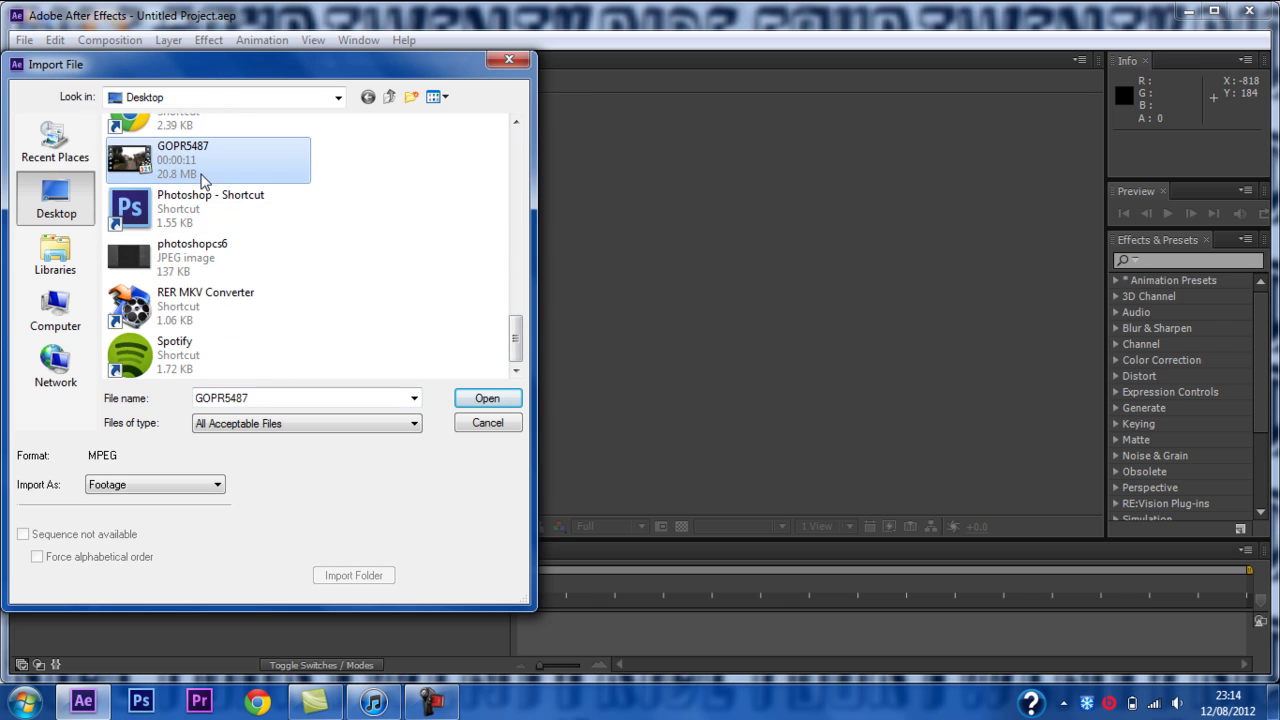
{"action": "left_click", "coordinate": [483, 402]}
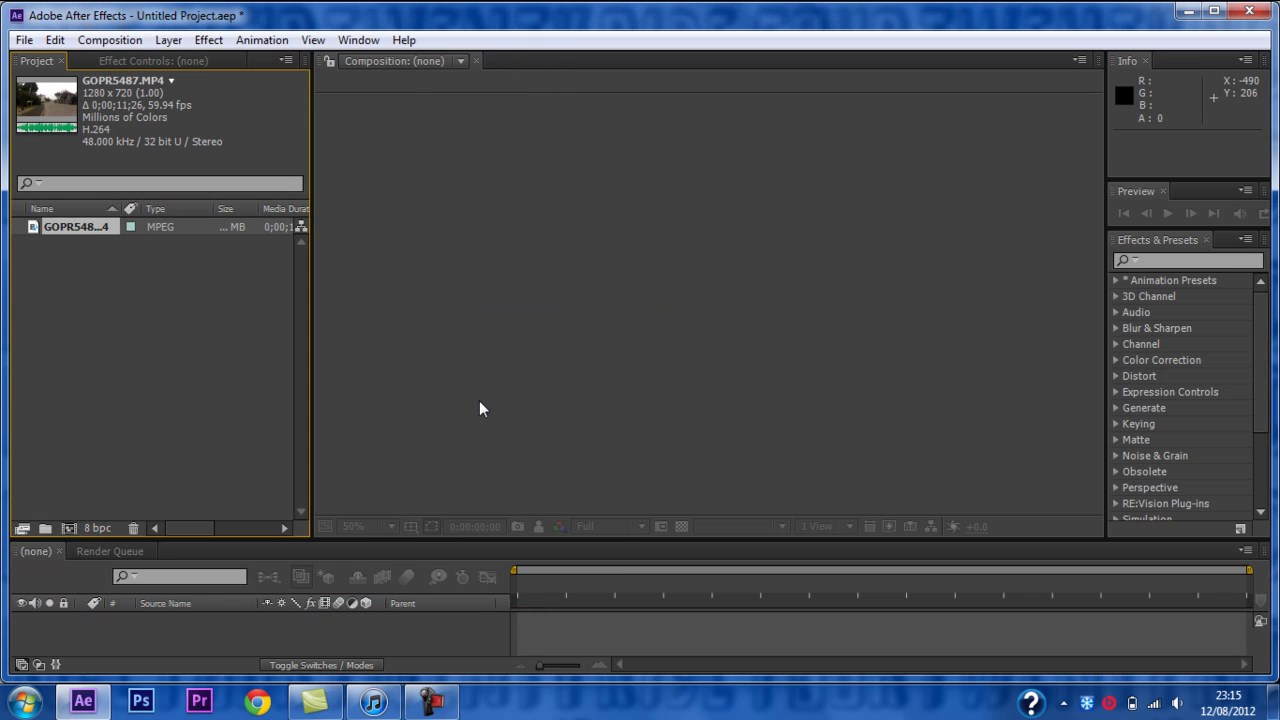
Create a GOPR5487 comp from the footage, preview it, and enable frame blending for comp and layer.
{"action": "right_click", "coordinate": [73, 228]}
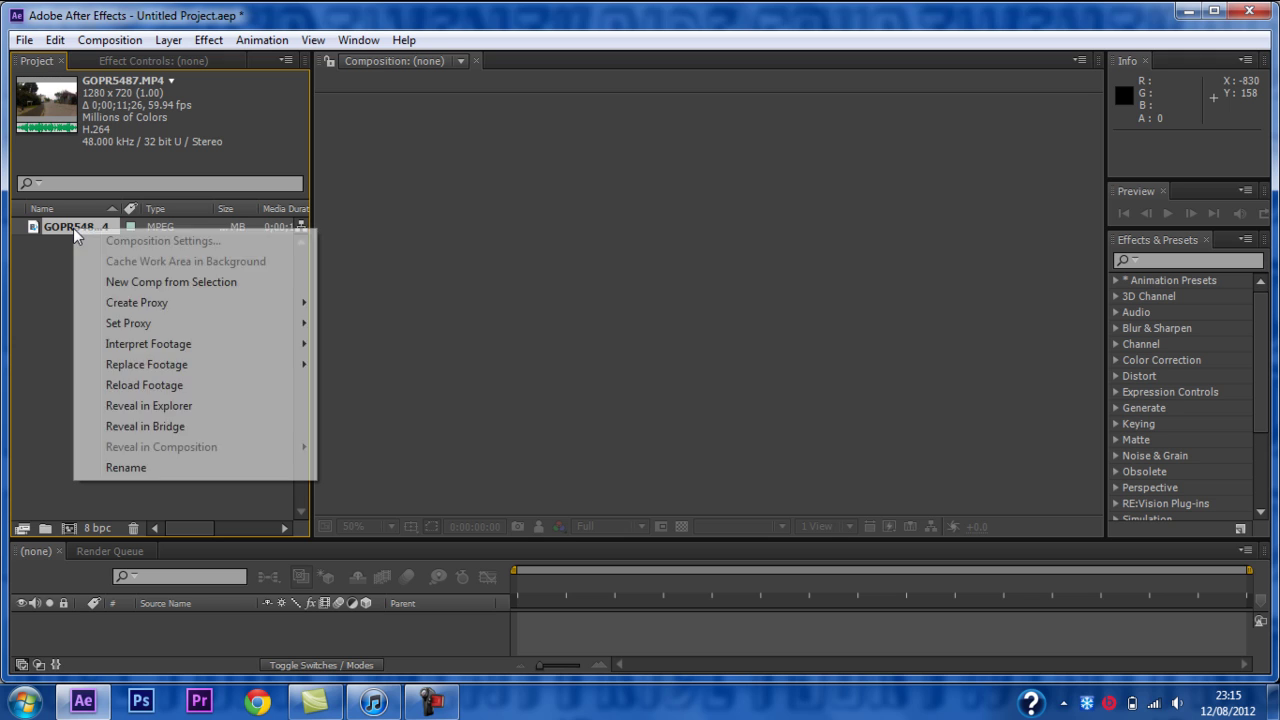
{"action": "left_click", "coordinate": [147, 286]}
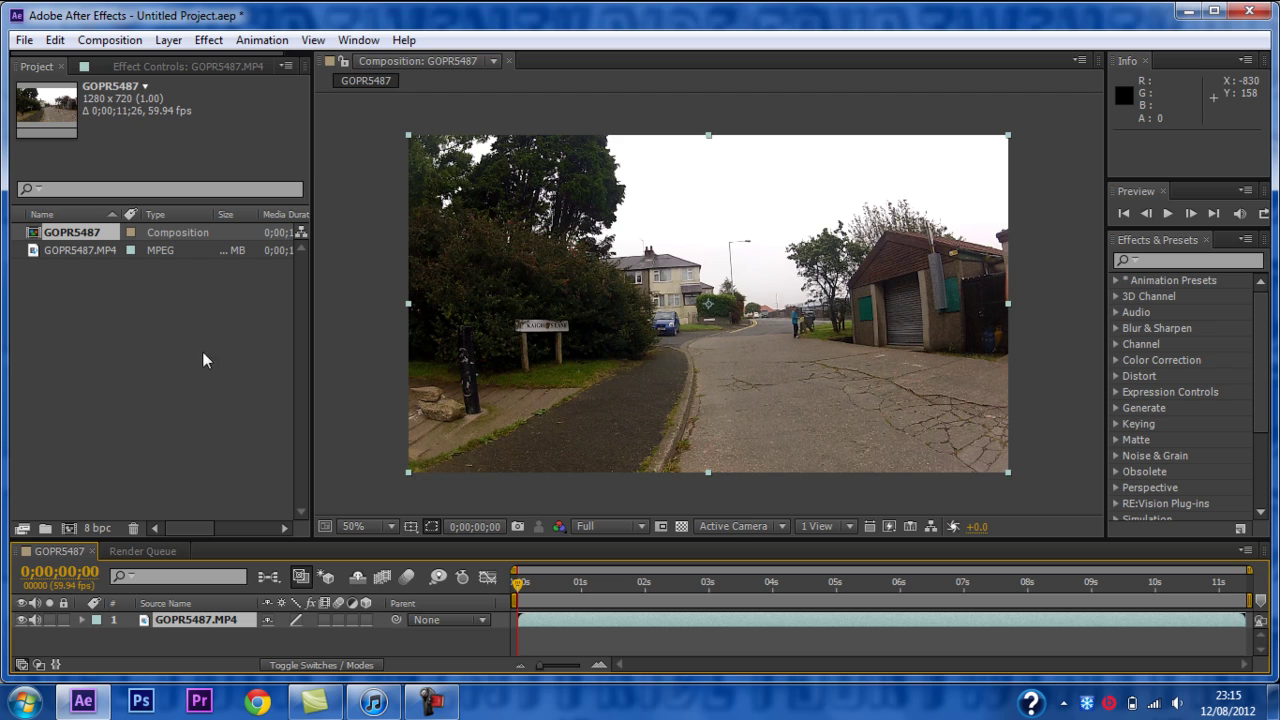
{"action": "key", "text": "space"}
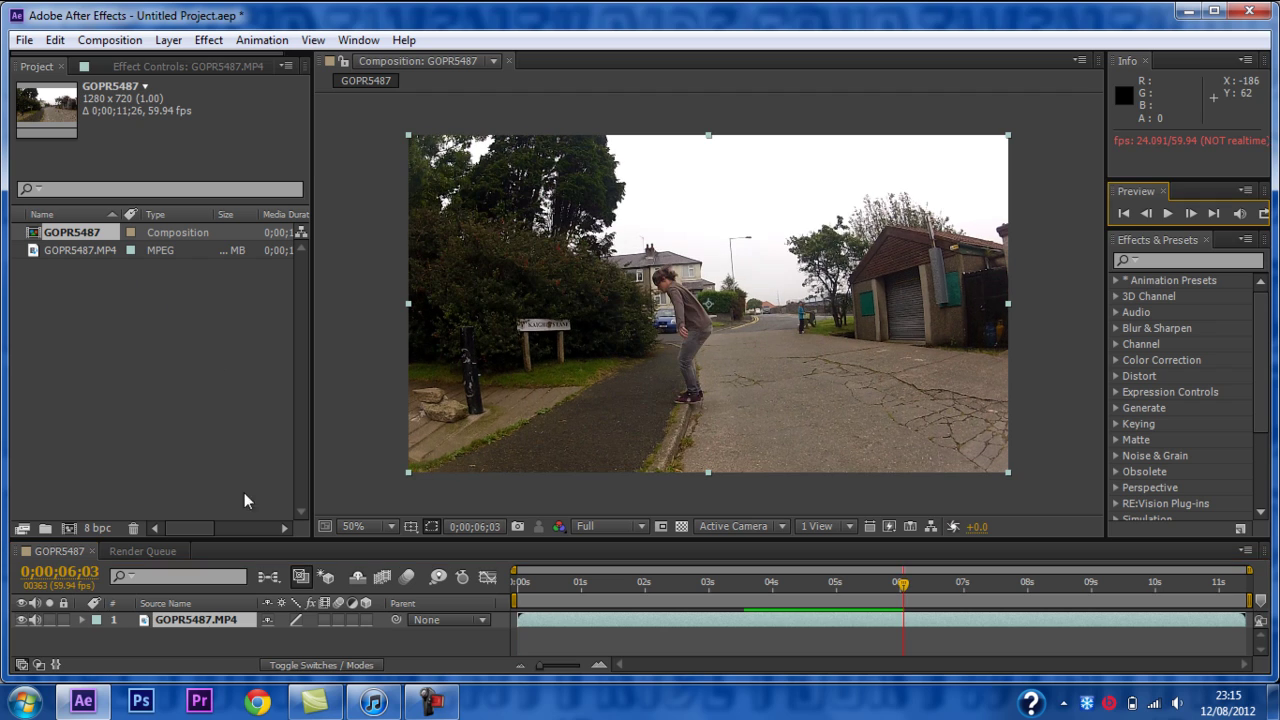
{"action": "left_click", "coordinate": [382, 578]}
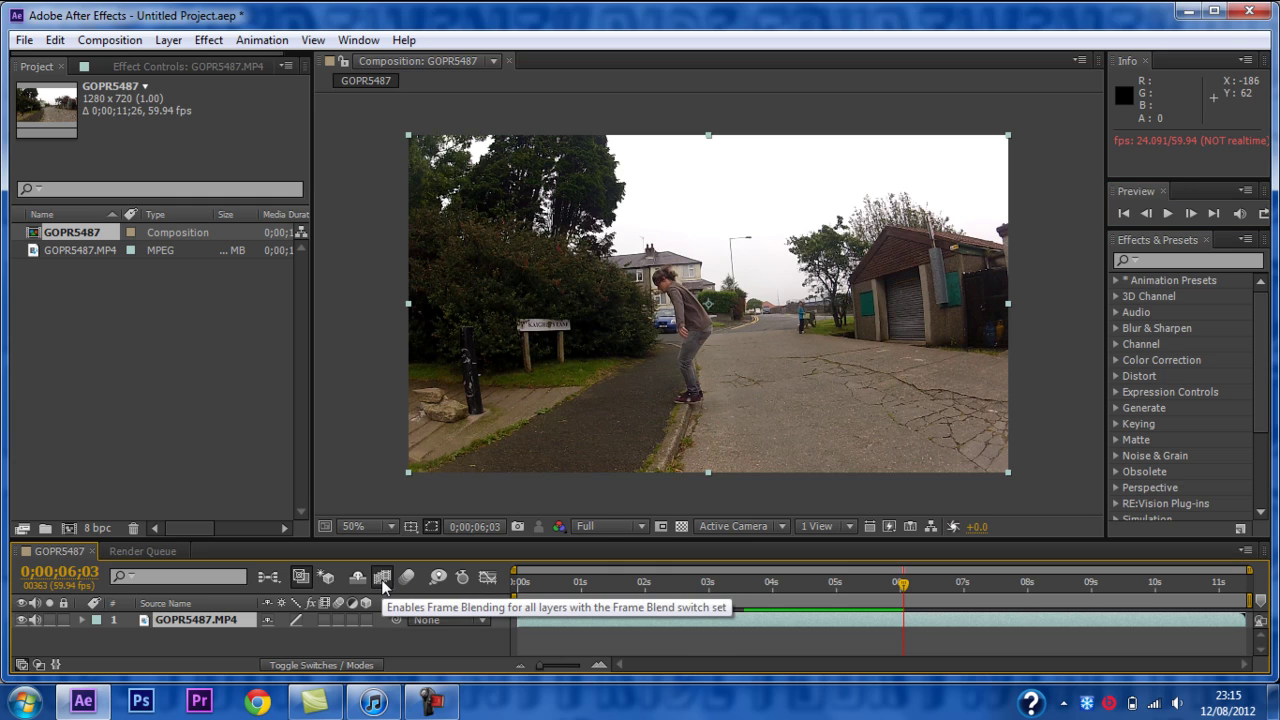
{"action": "left_click", "coordinate": [323, 620]}
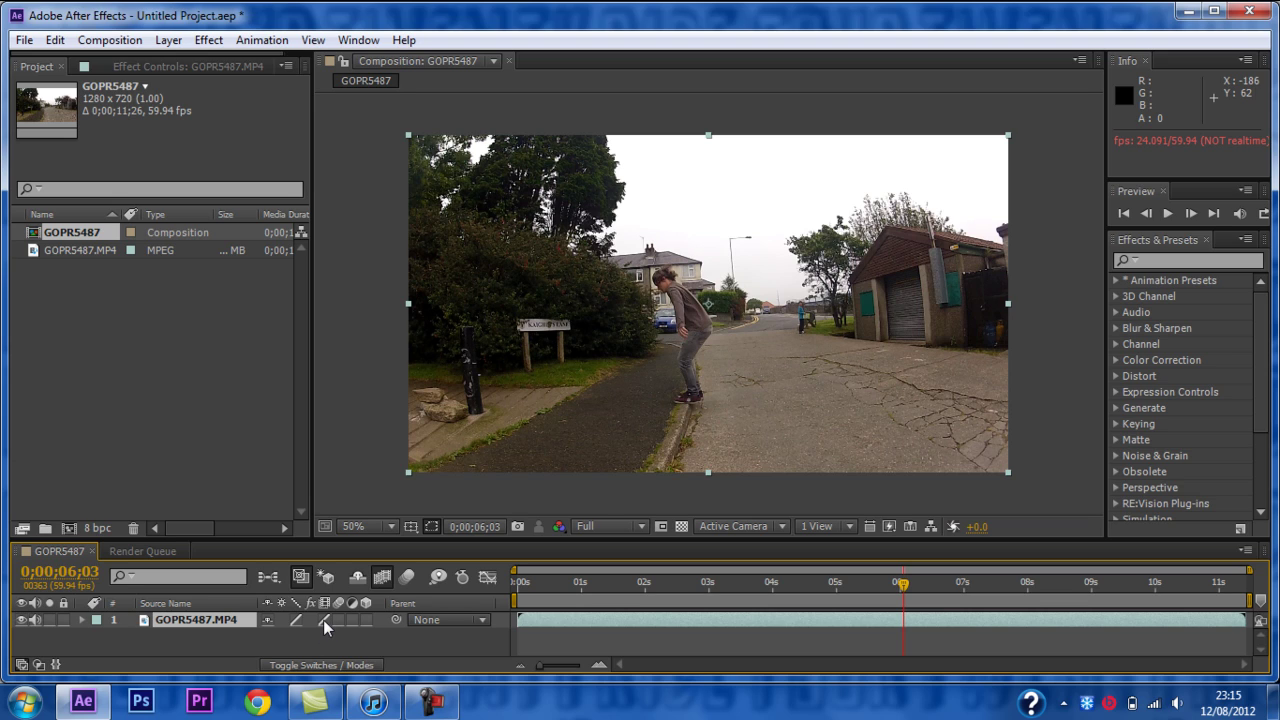
Enable Time Remapping on the GOPR5487 layer and place the playhead at 0;00;05;56.
{"action": "right_click", "coordinate": [618, 620]}
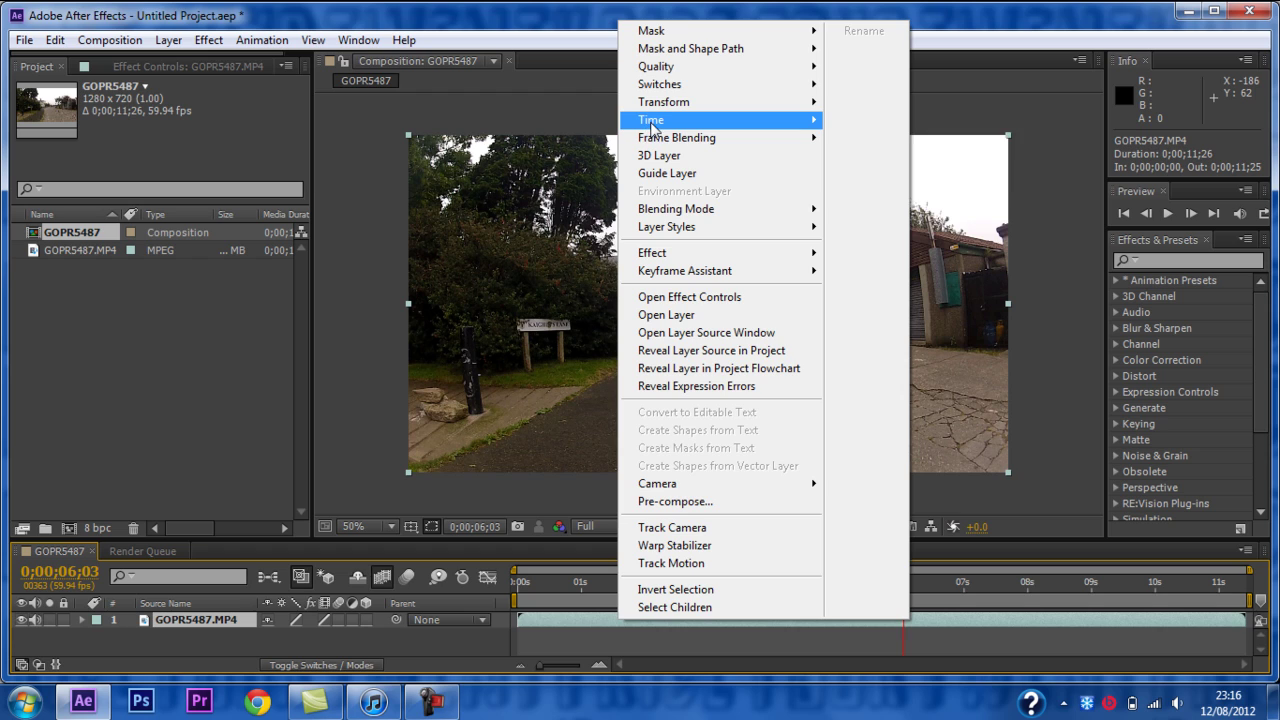
{"action": "mouse_move", "coordinate": [651, 123]}
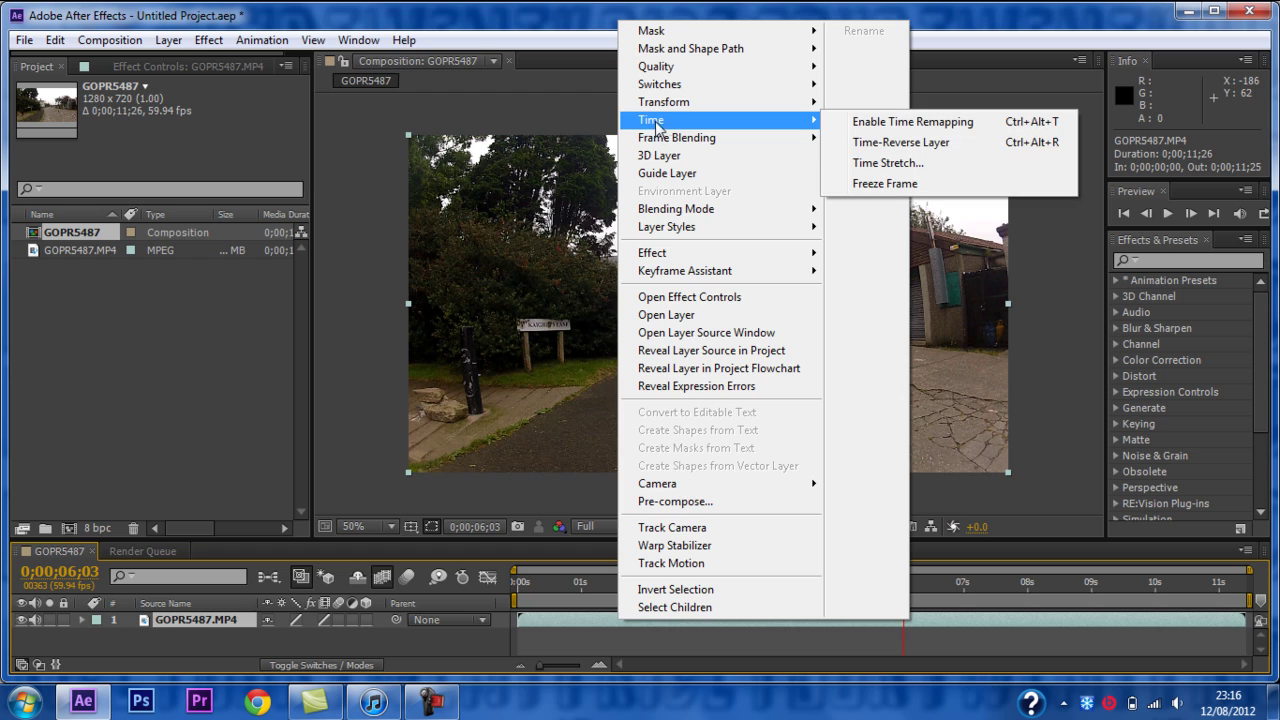
{"action": "left_click", "coordinate": [898, 123]}
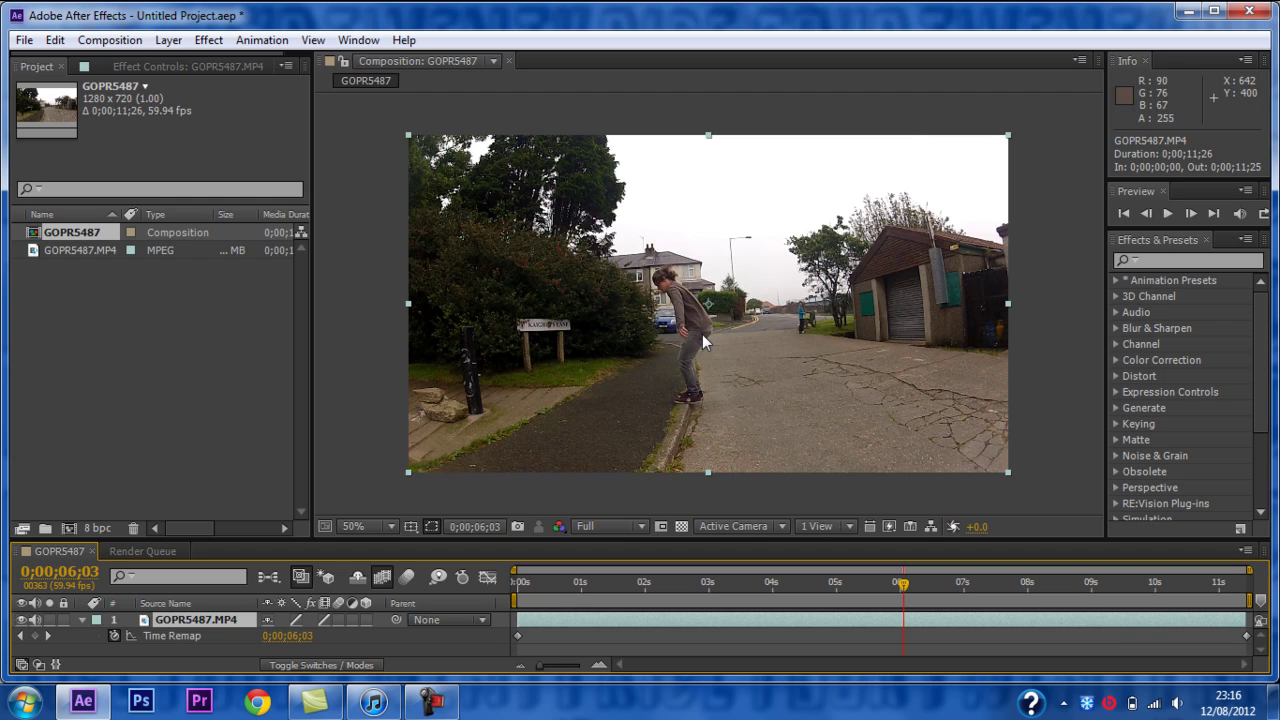
{"action": "left_click", "coordinate": [886, 585]}
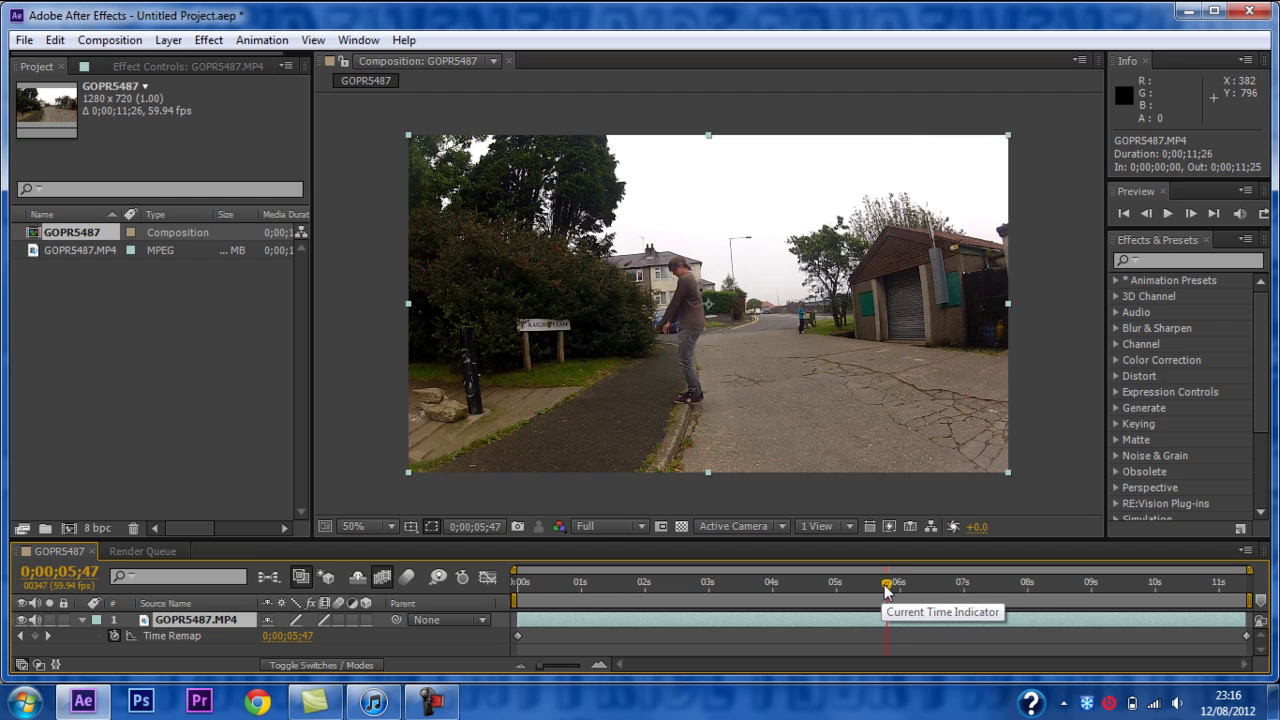
{"action": "left_click", "coordinate": [897, 584]}
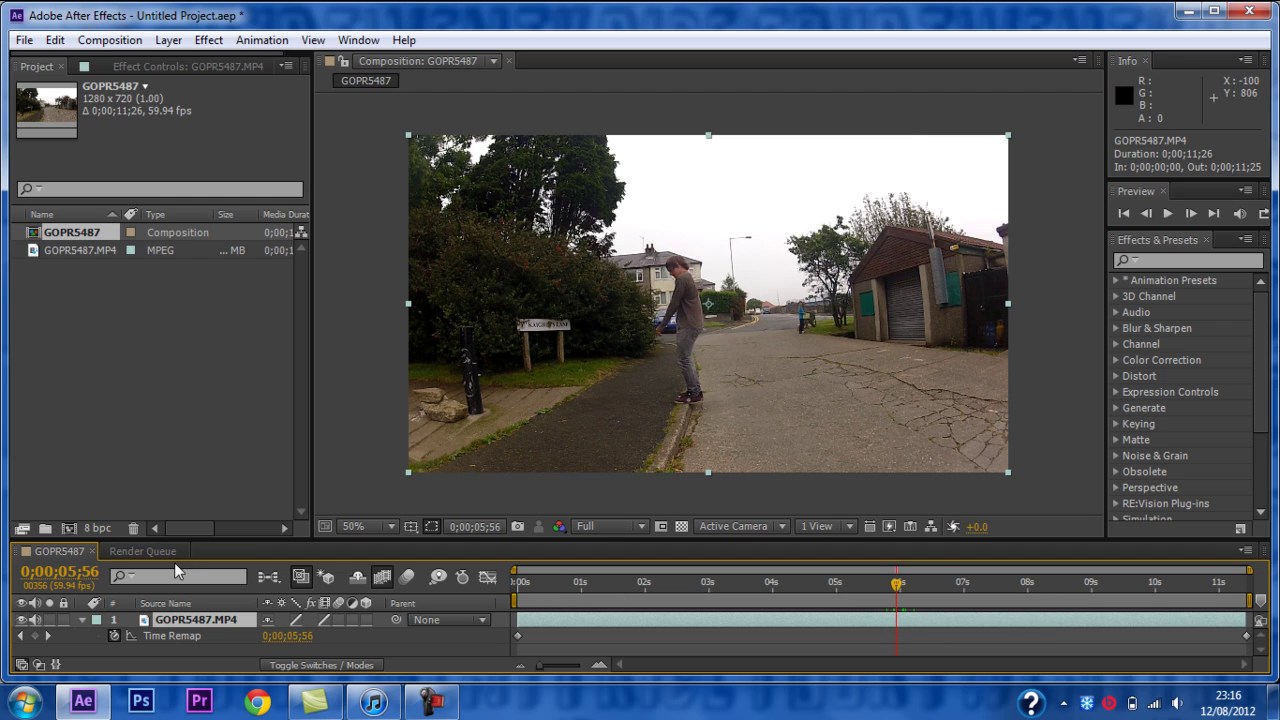
Apply RE:Vision Twixtor to the clip layer with Input Frame Rate set to 59.94.
{"action": "left_click", "coordinate": [209, 40]}
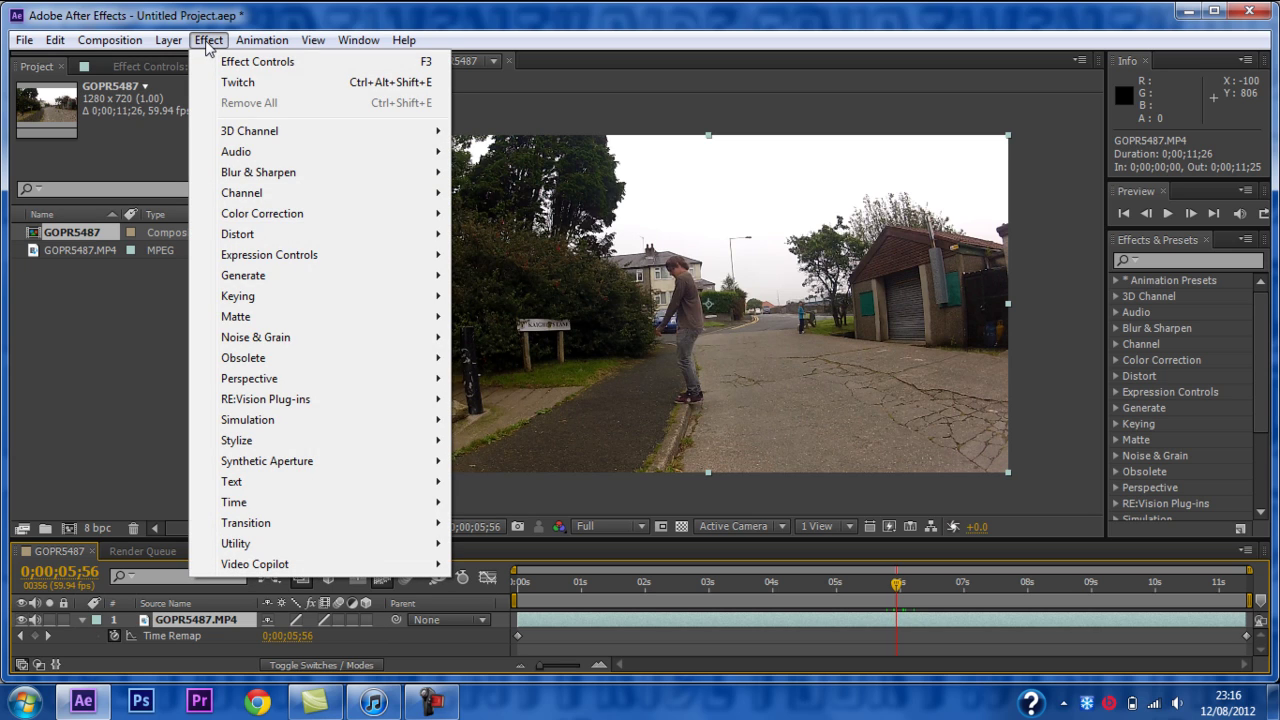
{"action": "mouse_move", "coordinate": [285, 405]}
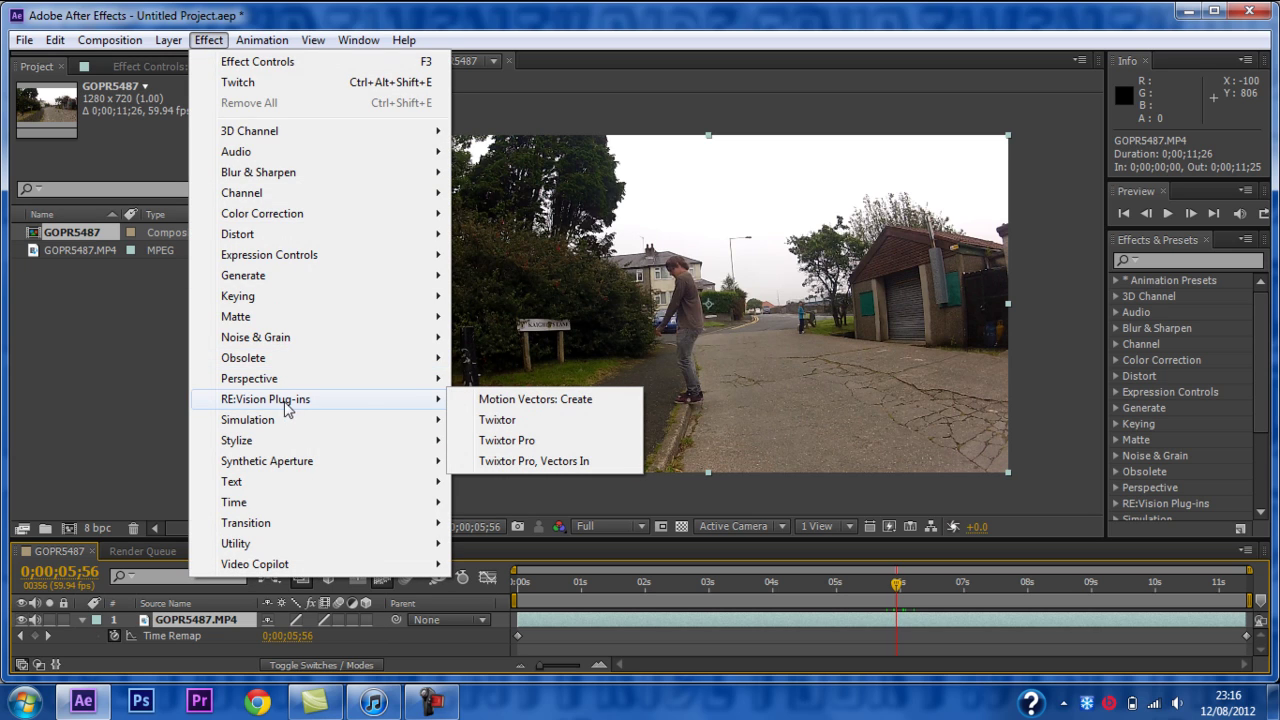
{"action": "left_click", "coordinate": [511, 430]}
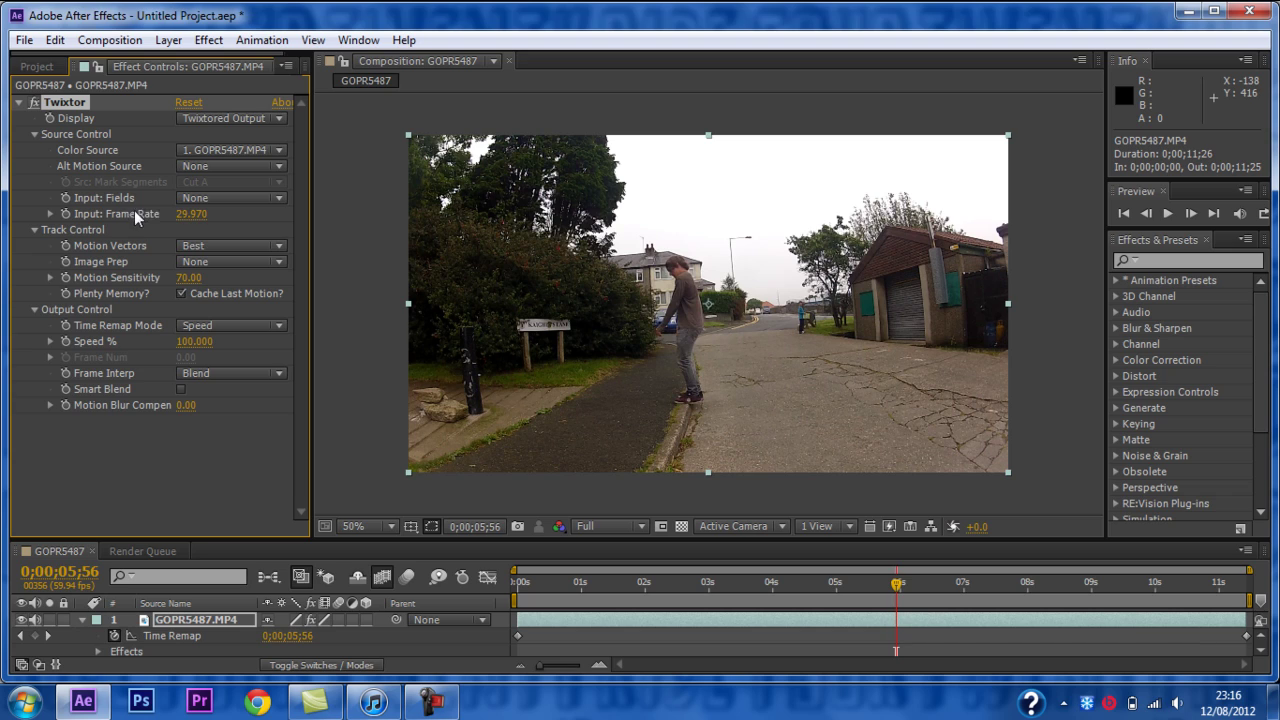
{"action": "left_click", "coordinate": [188, 215]}
{"action": "type", "text": "59.94"}
{"action": "key", "text": "Return"}
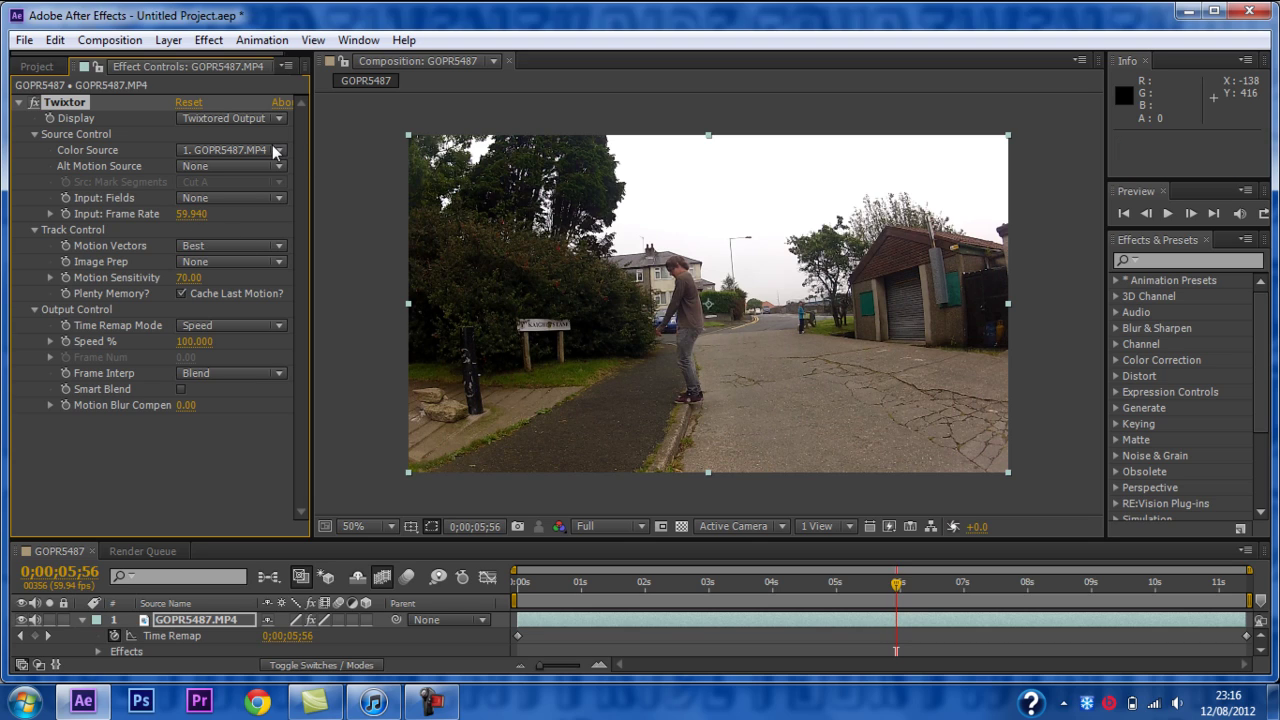
{"action": "left_click", "coordinate": [42, 67]}
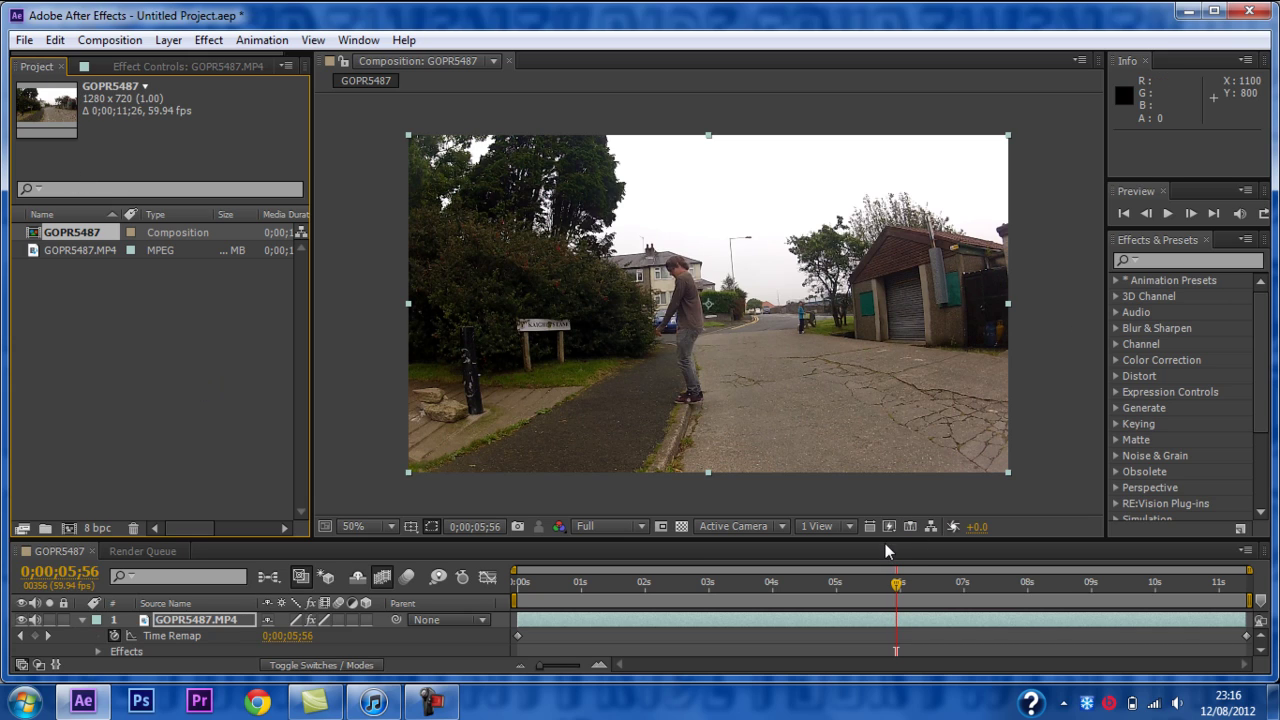
Expand Twixtor's Output Control in the timeline and keyframe Speed % at 100 at 0;00;00;00.
{"action": "left_click_drag", "start_coordinate": [885, 540], "coordinate": [872, 477]}
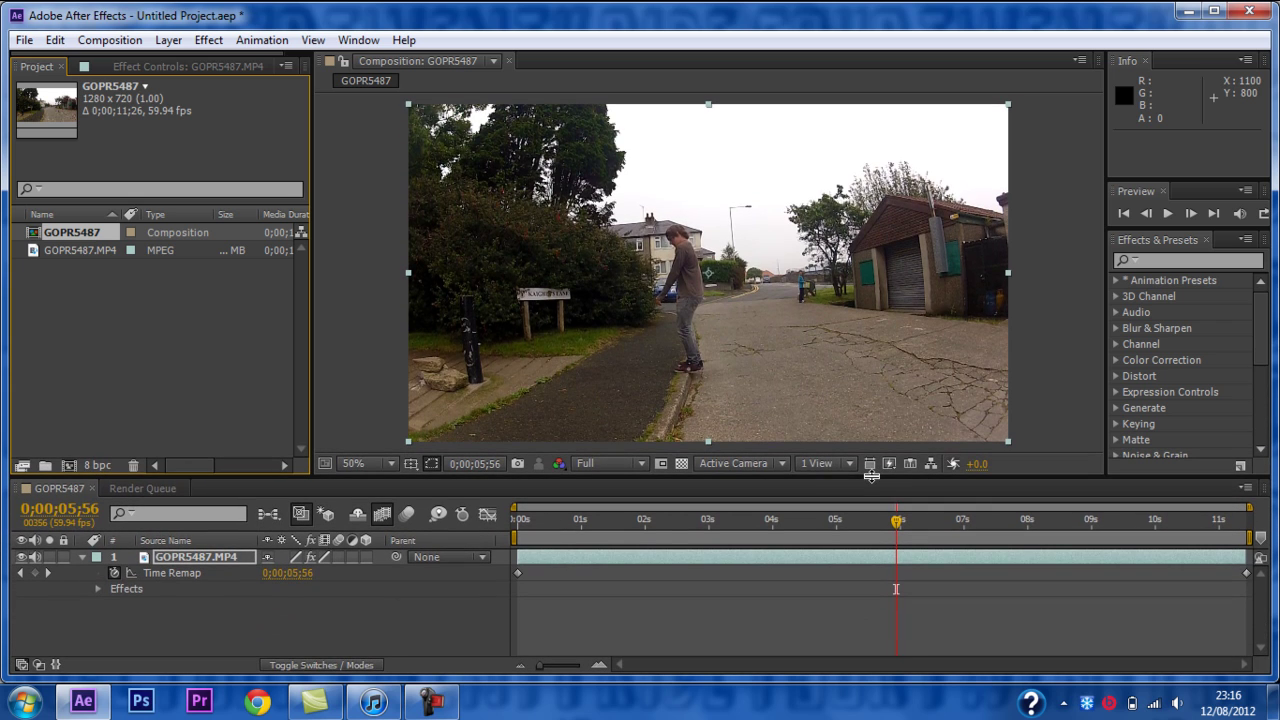
{"action": "left_click", "coordinate": [98, 589]}
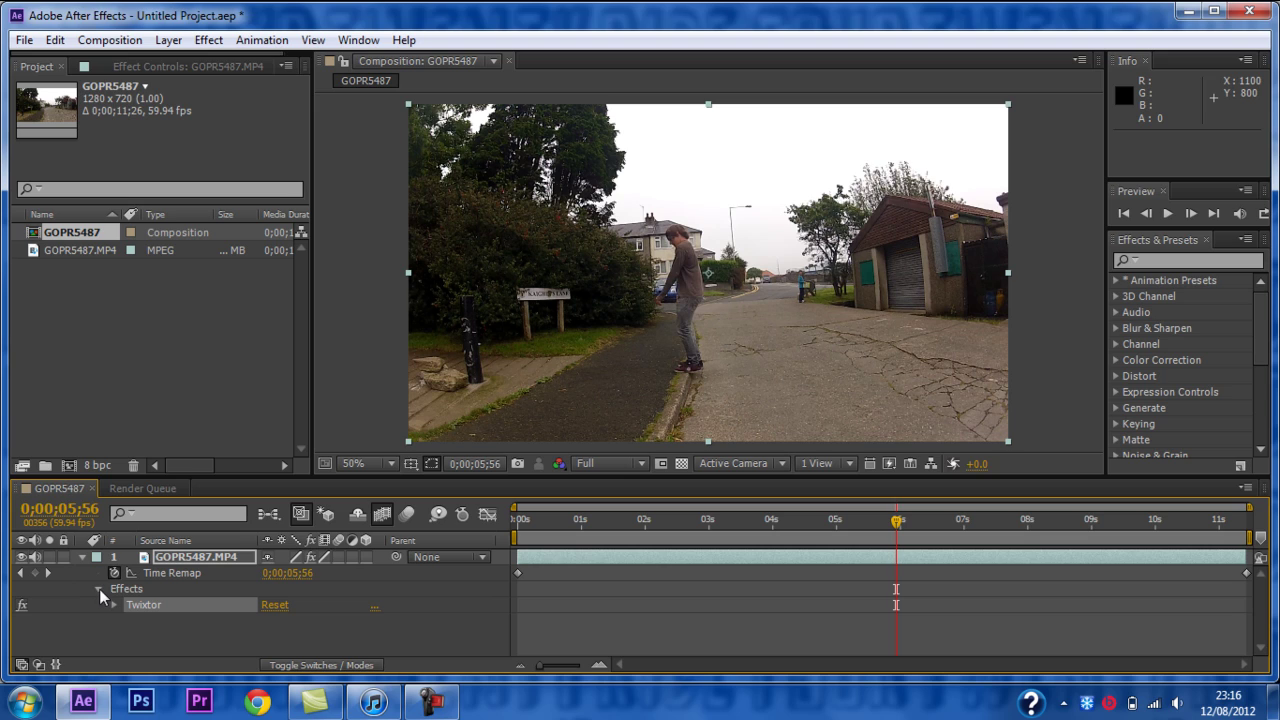
{"action": "left_click", "coordinate": [113, 604]}
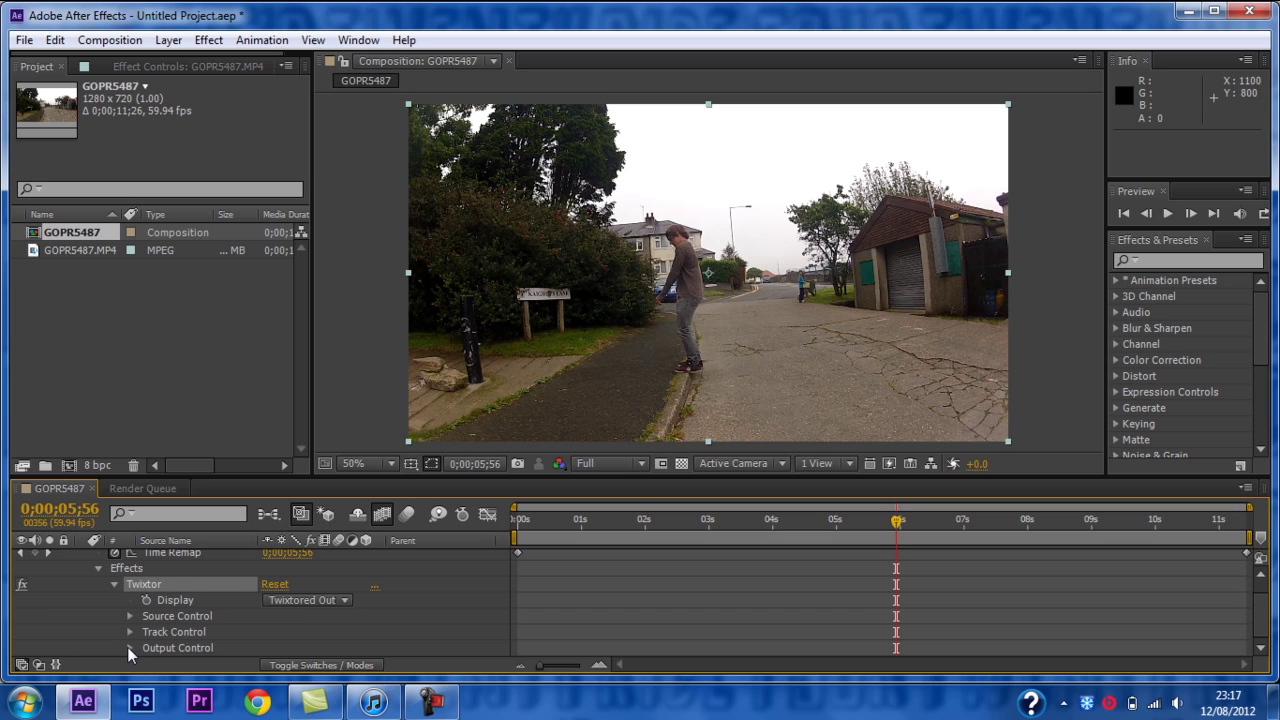
{"action": "left_click", "coordinate": [129, 648]}
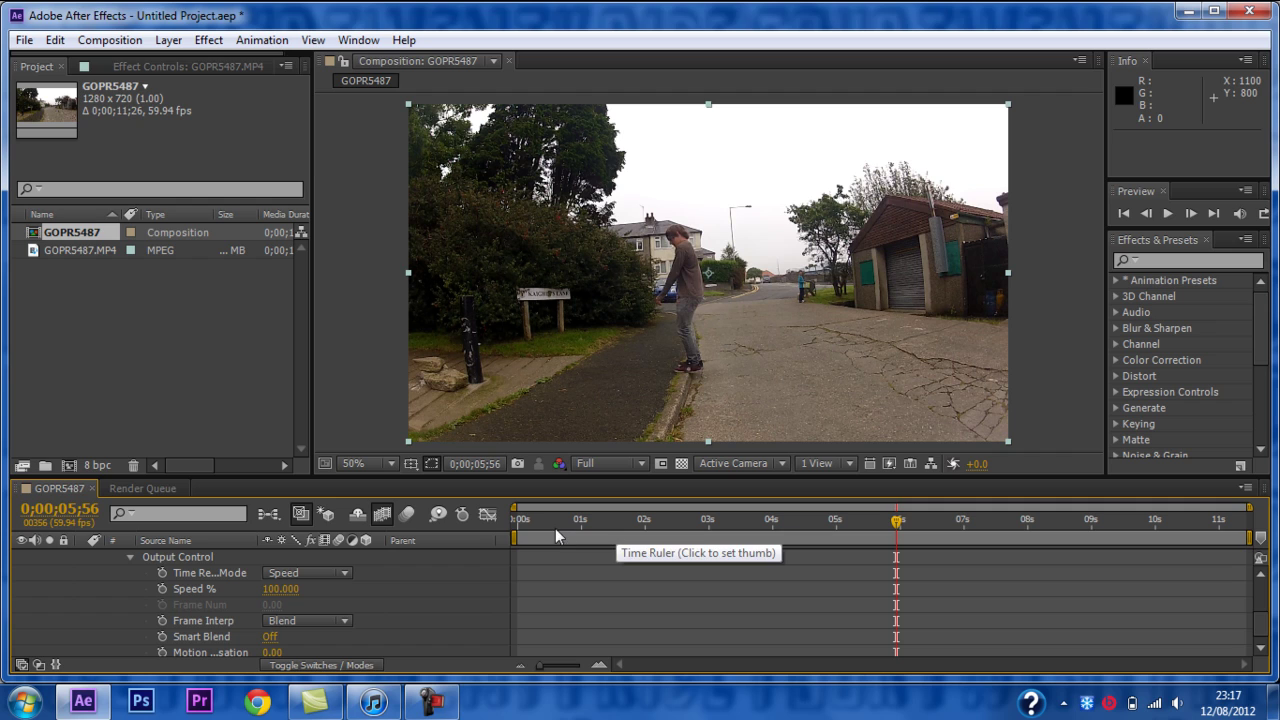
{"action": "left_click", "coordinate": [512, 526]}
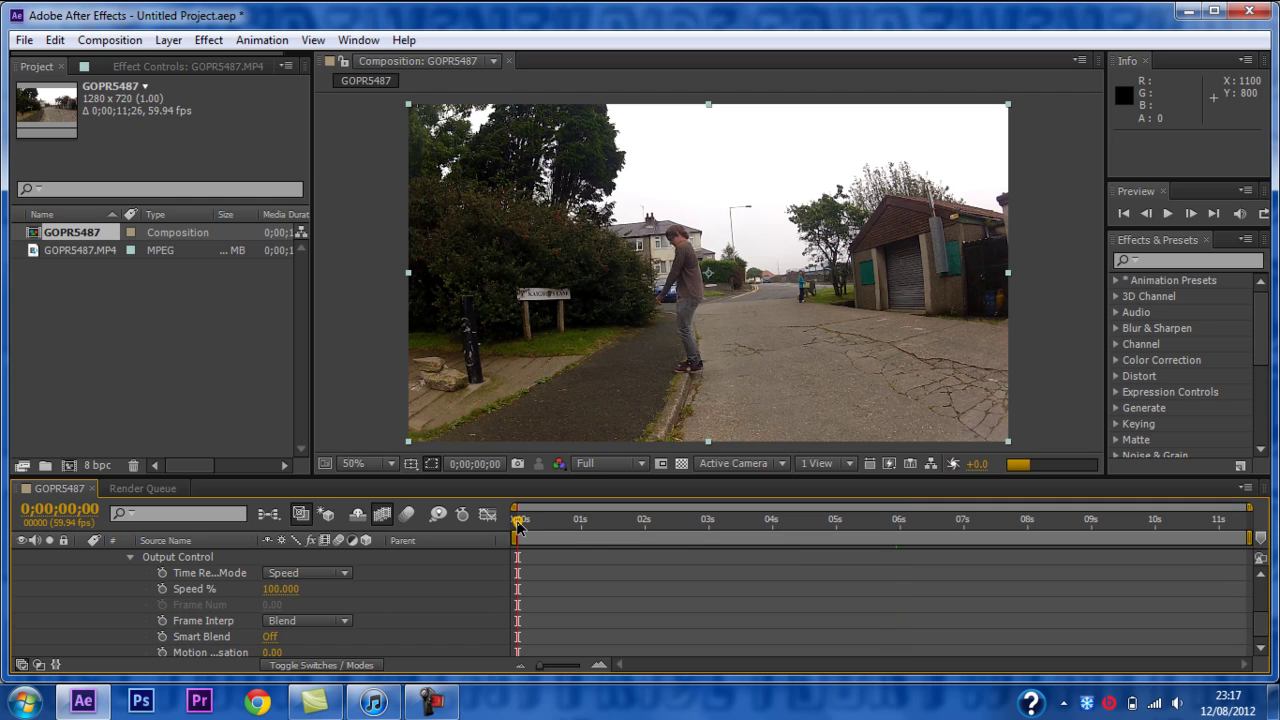
{"action": "left_click", "coordinate": [161, 589]}
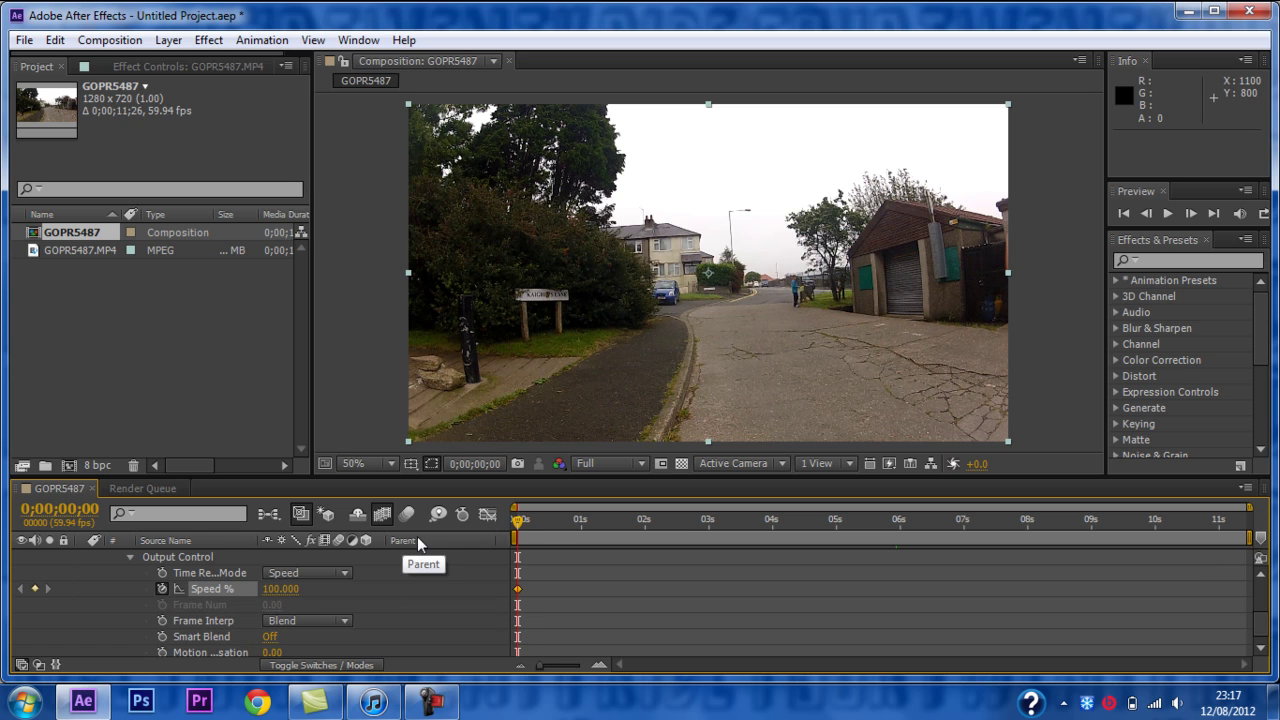
Keyframe Speed % at 0;00;06;17, then set it to 20 one frame later at 06;18.
{"action": "left_click", "coordinate": [526, 517]}
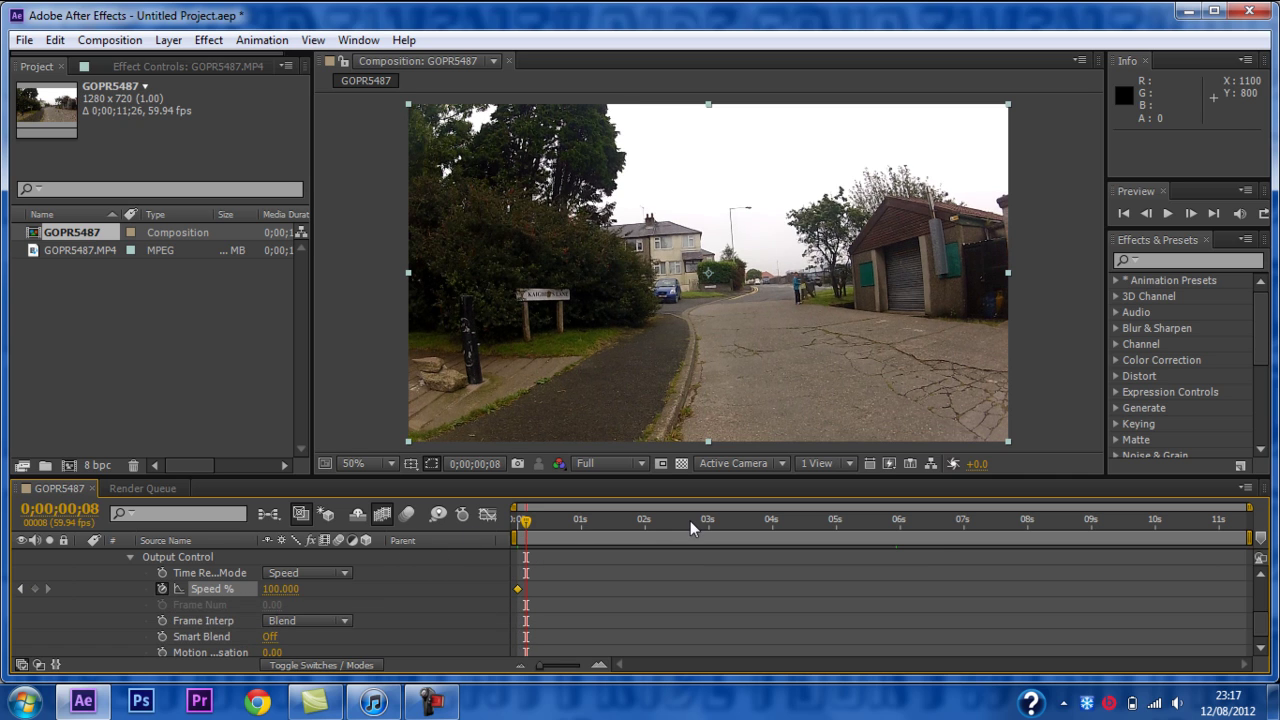
{"action": "left_click_drag", "start_coordinate": [778, 512], "coordinate": [911, 527]}
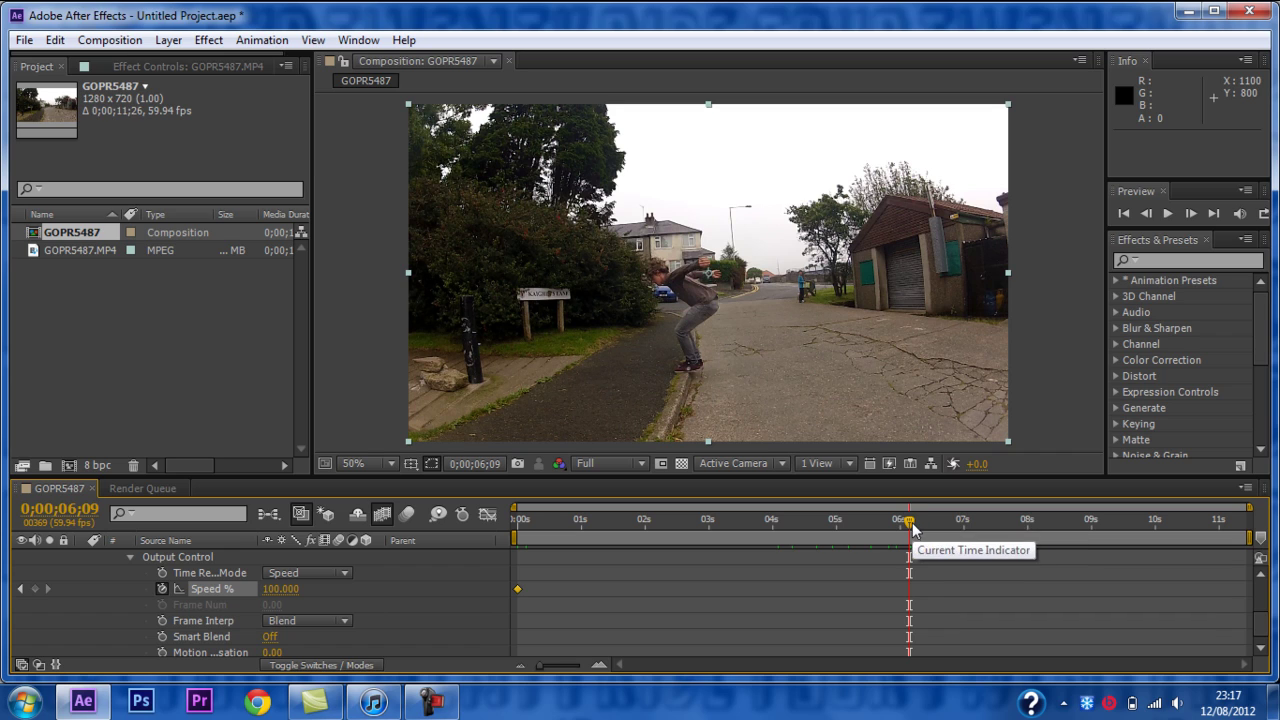
{"action": "left_click", "coordinate": [919, 524]}
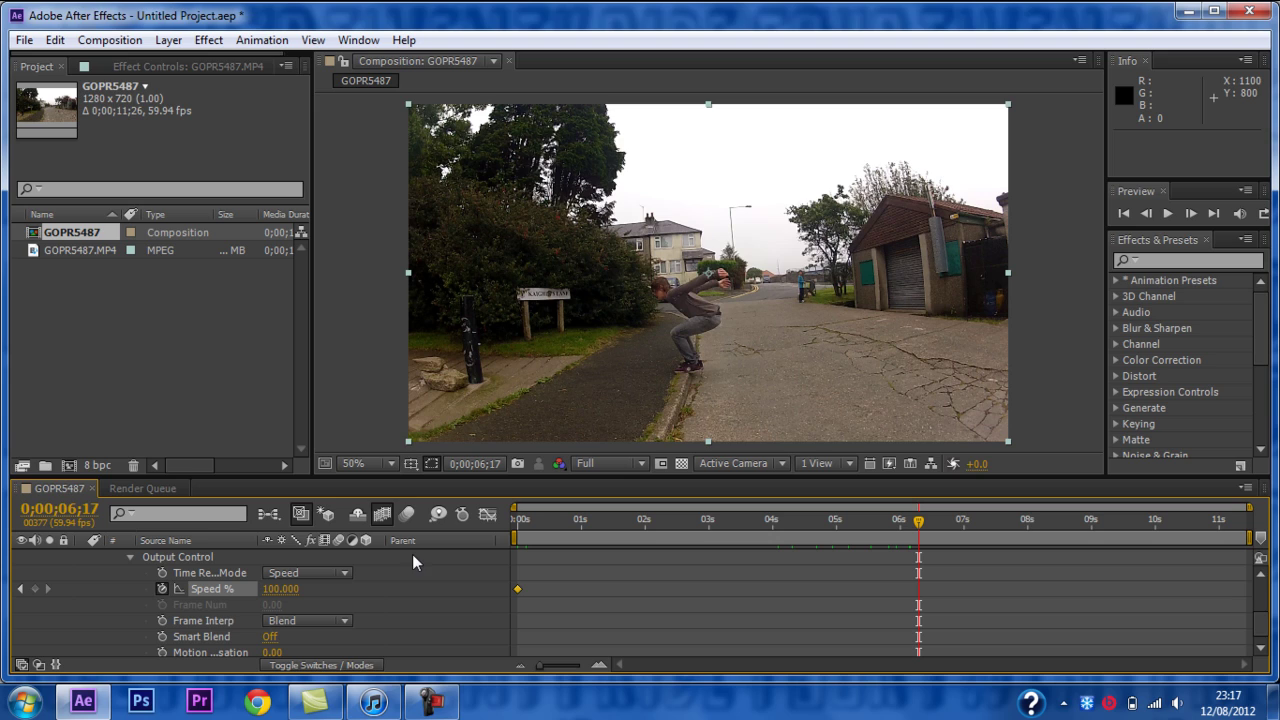
{"action": "left_click", "coordinate": [37, 589]}
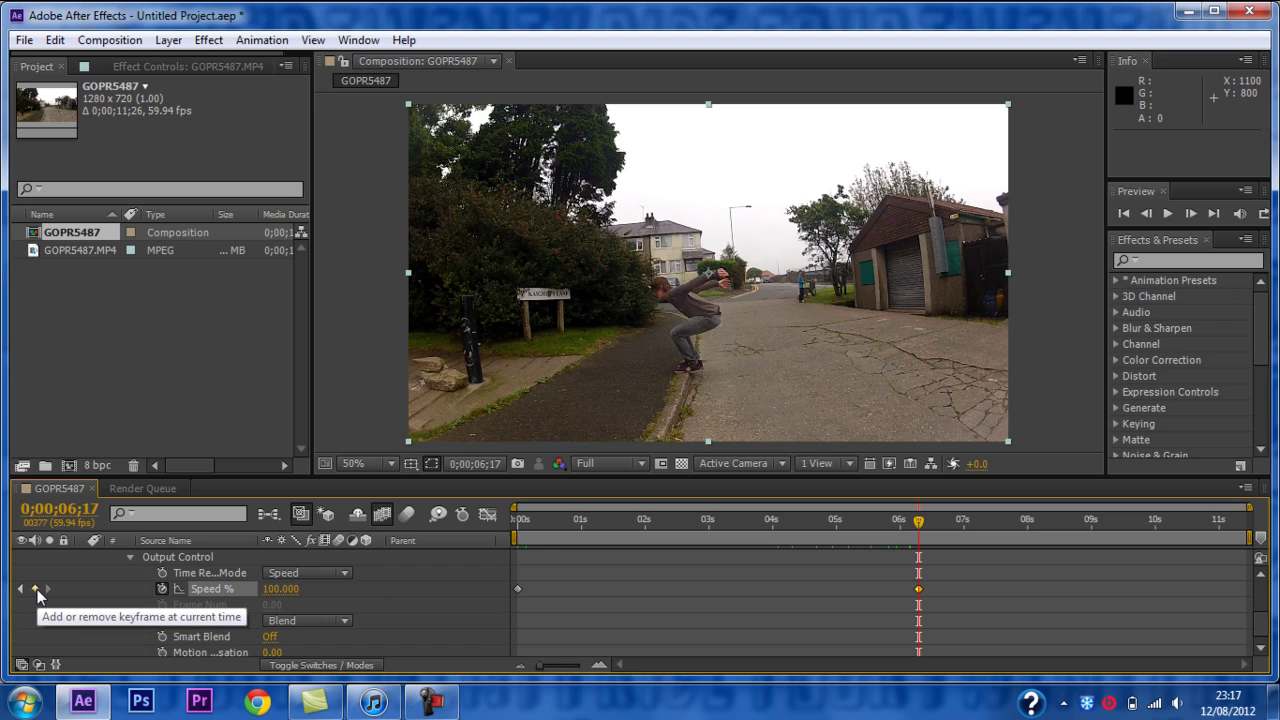
{"action": "left_click", "coordinate": [1190, 216]}
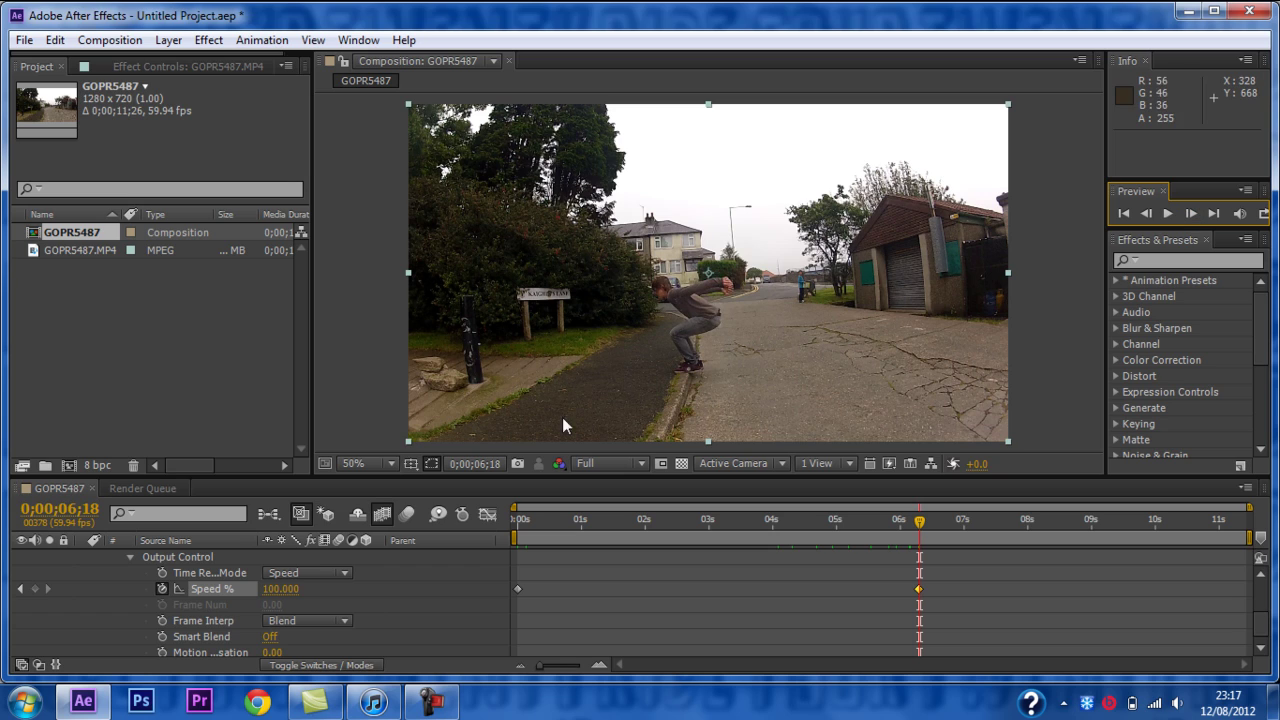
{"action": "left_click", "coordinate": [280, 592]}
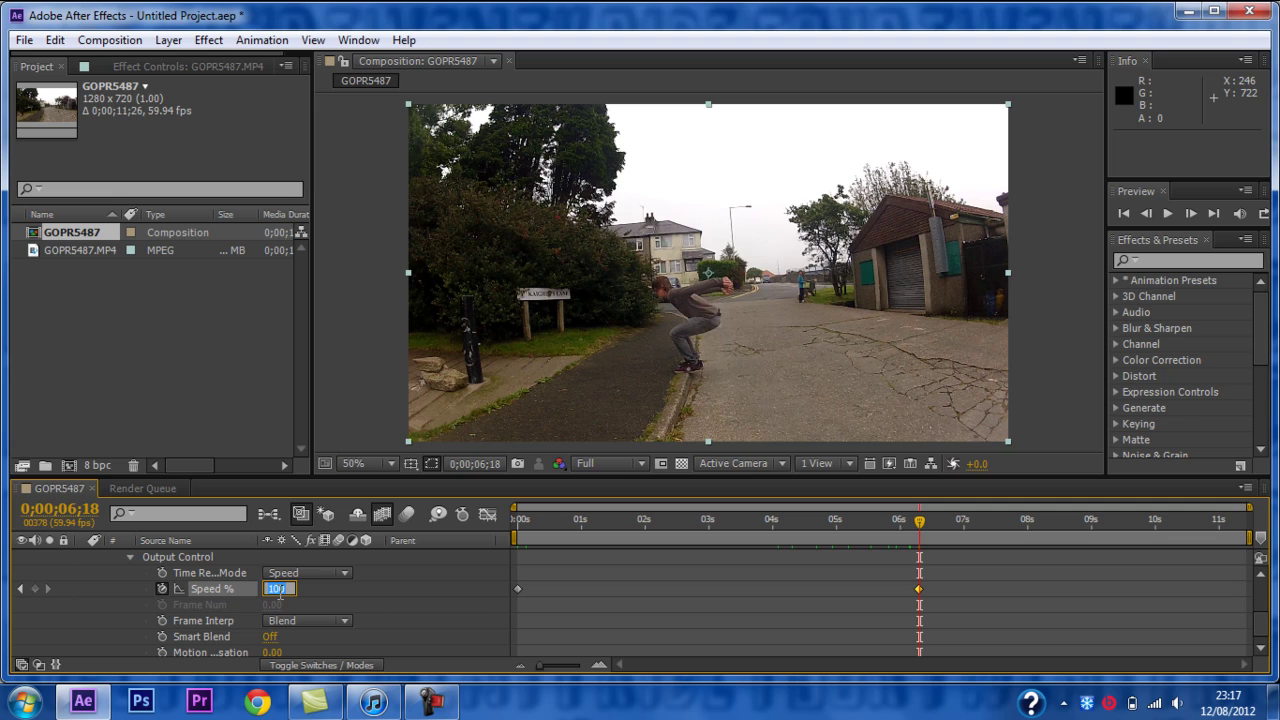
{"action": "type", "text": "20"}
{"action": "key", "text": "Return"}
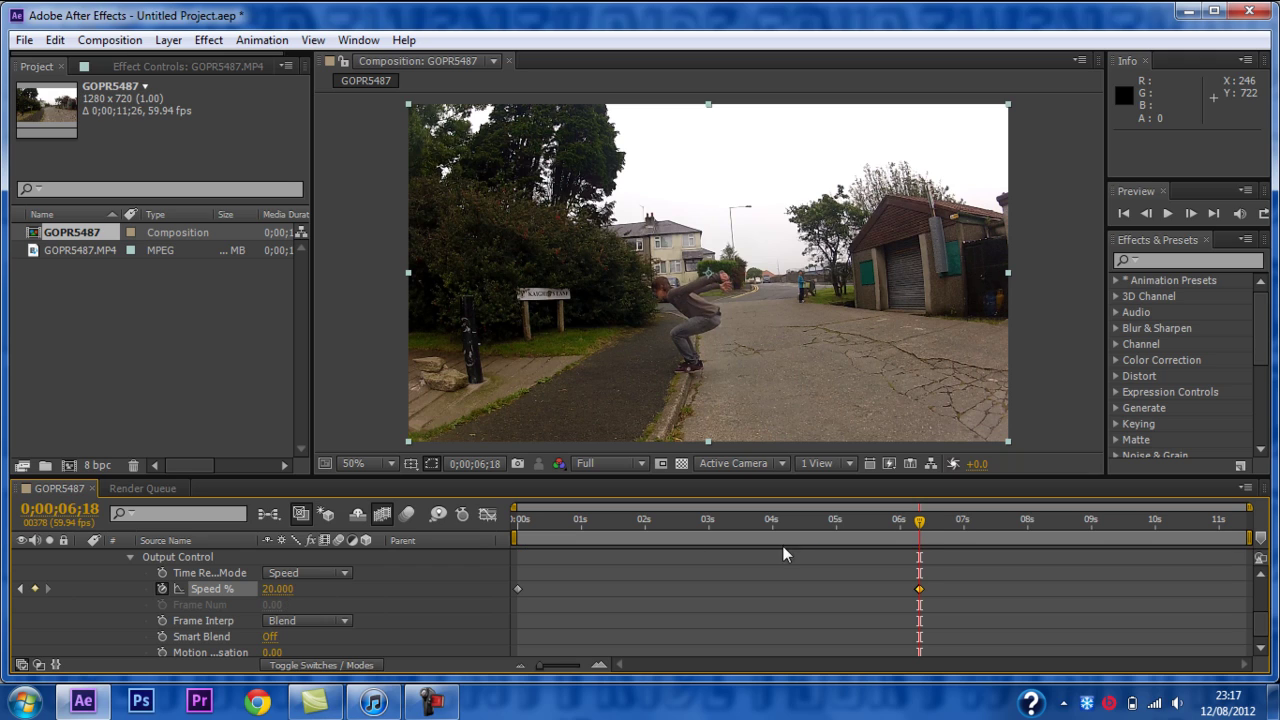
Scrub through the slowed section and settle the playhead at 0;00;08;05.
{"action": "left_click_drag", "start_coordinate": [929, 528], "coordinate": [968, 527]}
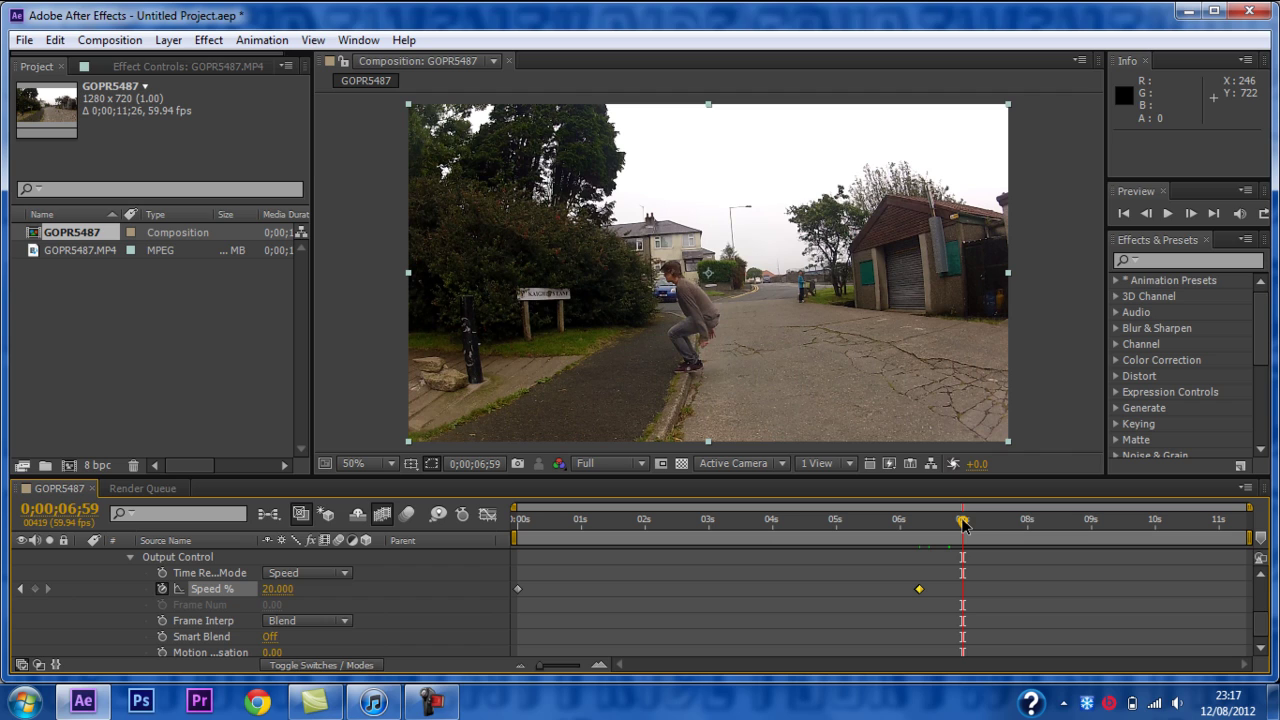
{"action": "left_click", "coordinate": [976, 526]}
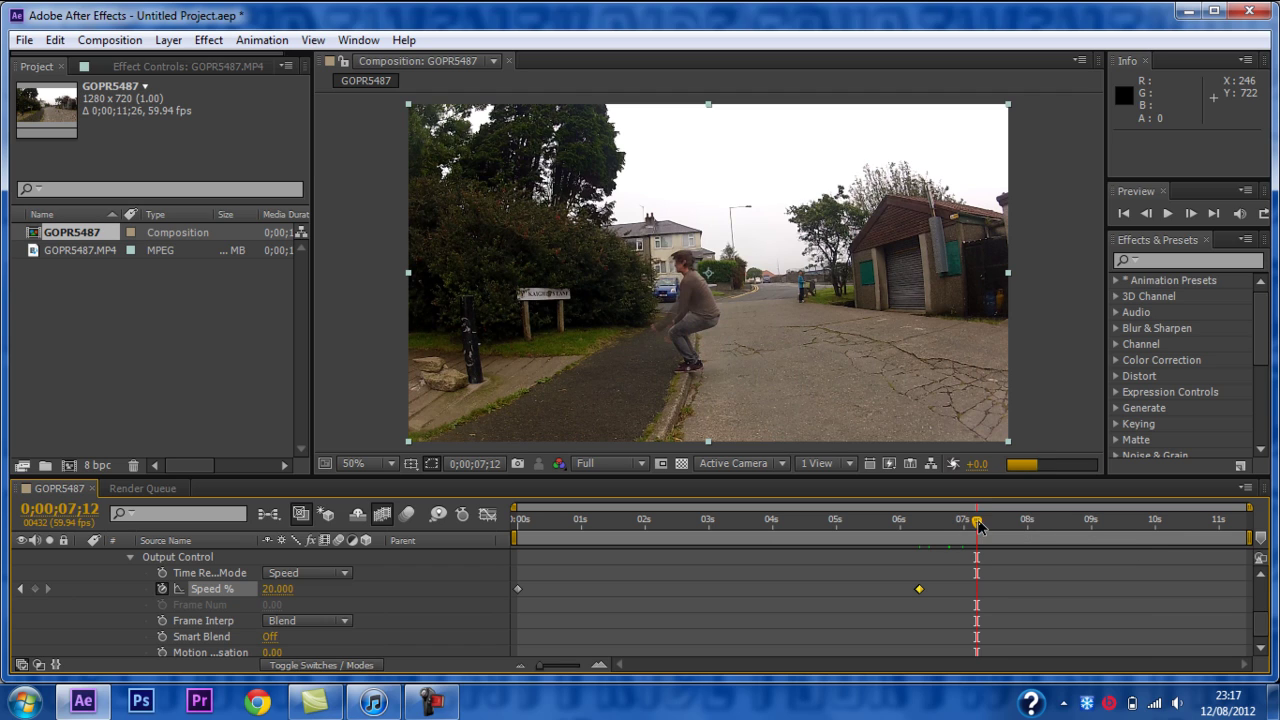
{"action": "left_click", "coordinate": [991, 527]}
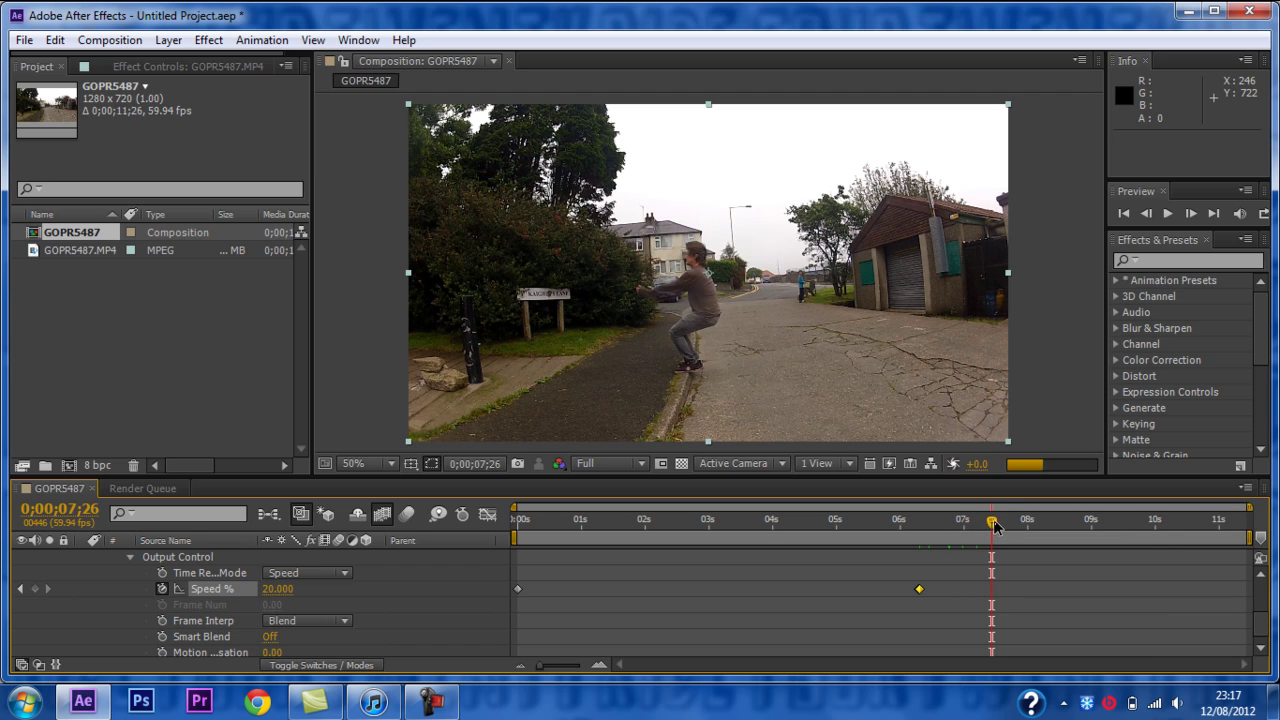
{"action": "left_click", "coordinate": [1007, 527]}
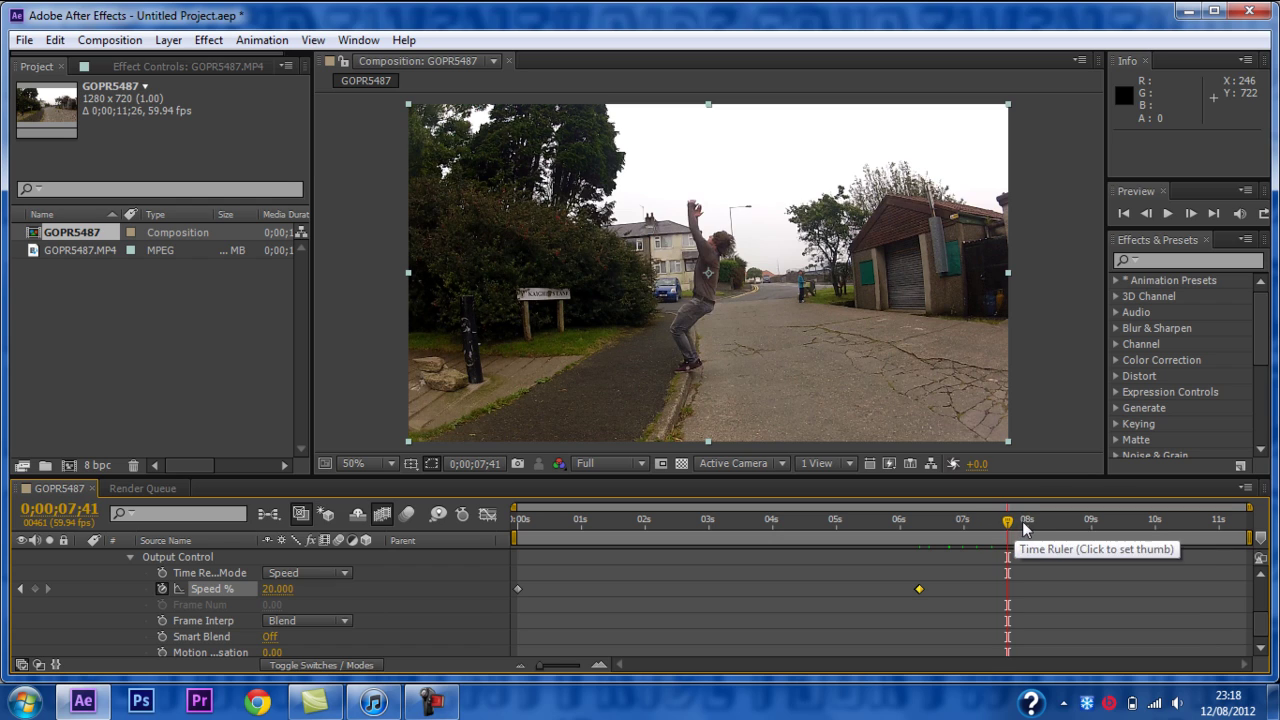
{"action": "left_click", "coordinate": [1024, 527]}
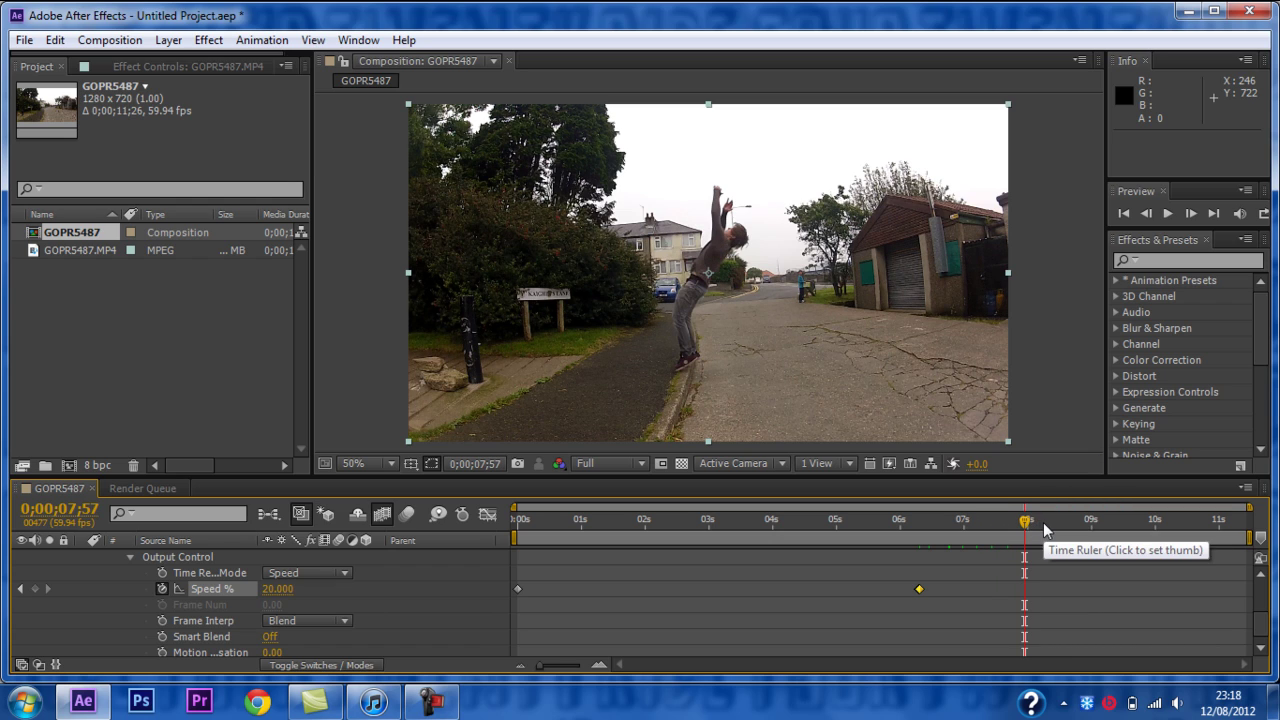
{"action": "left_click", "coordinate": [1034, 525]}
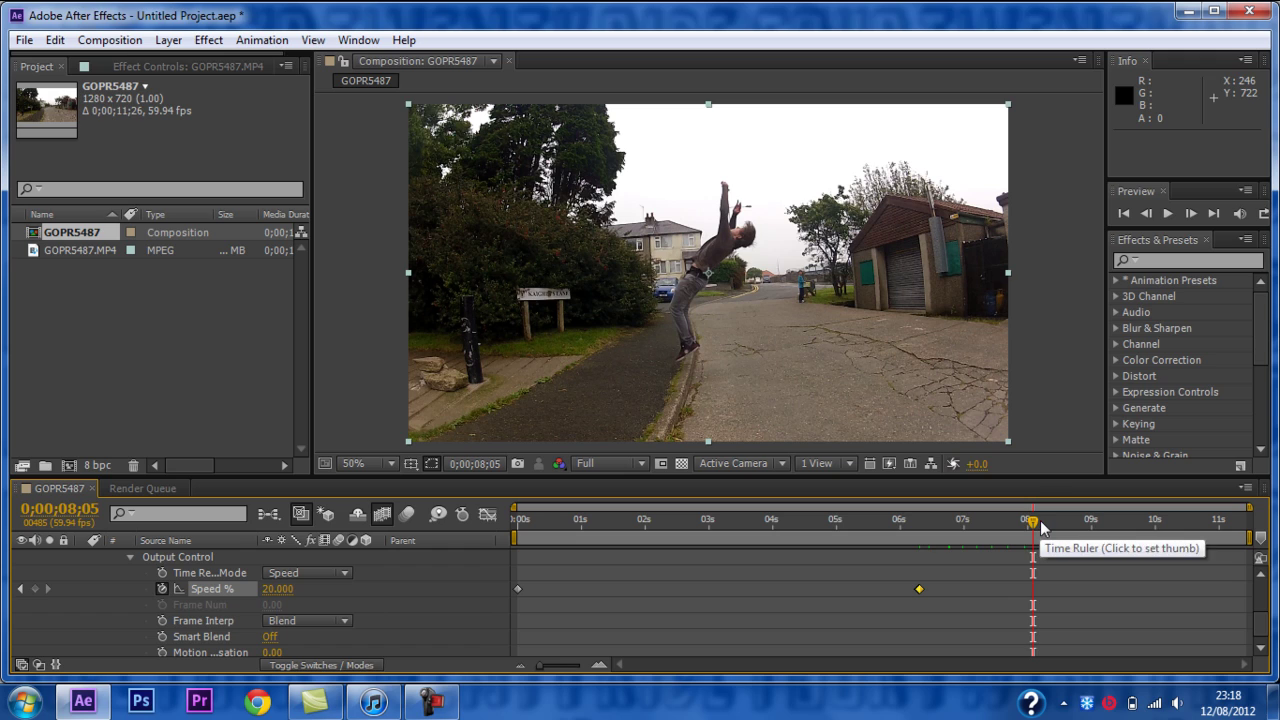
{"action": "left_click", "coordinate": [1040, 525]}
{"action": "left_click", "coordinate": [1033, 525]}
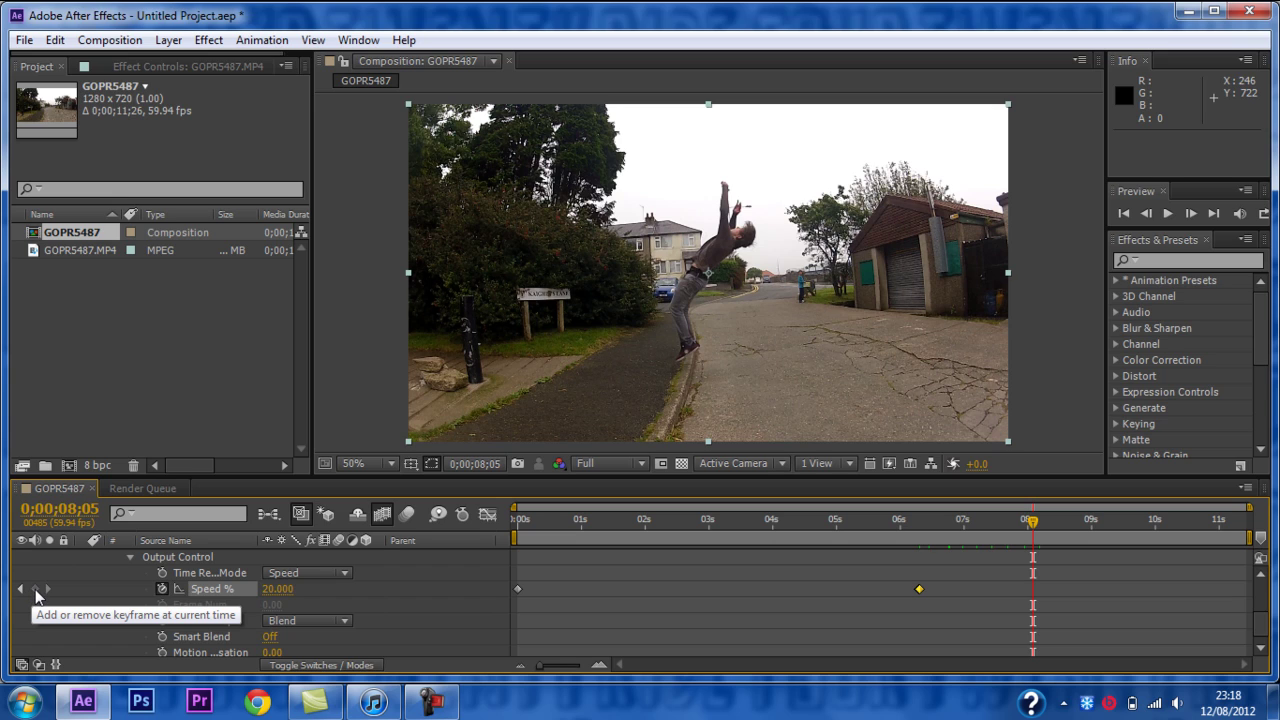
Keyframe Speed % at 08;05, then set it to 6 at 08;06.
{"action": "left_click", "coordinate": [35, 590]}
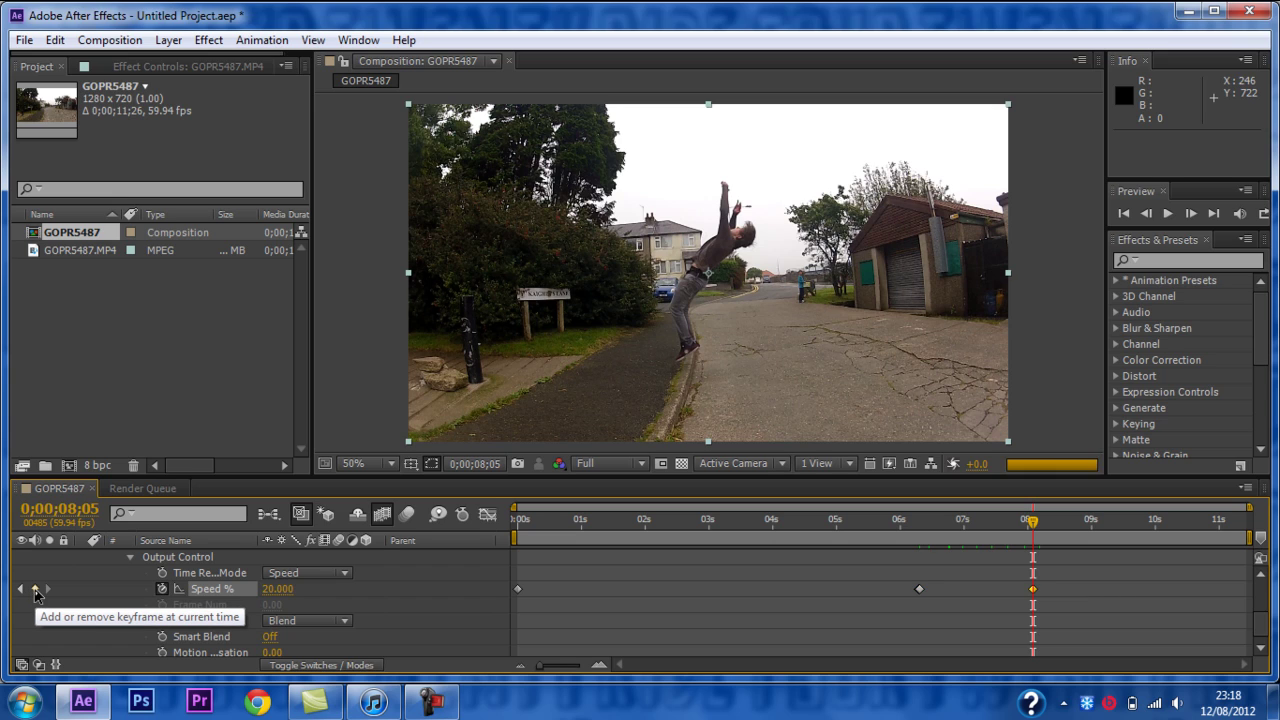
{"action": "left_click", "coordinate": [1189, 213]}
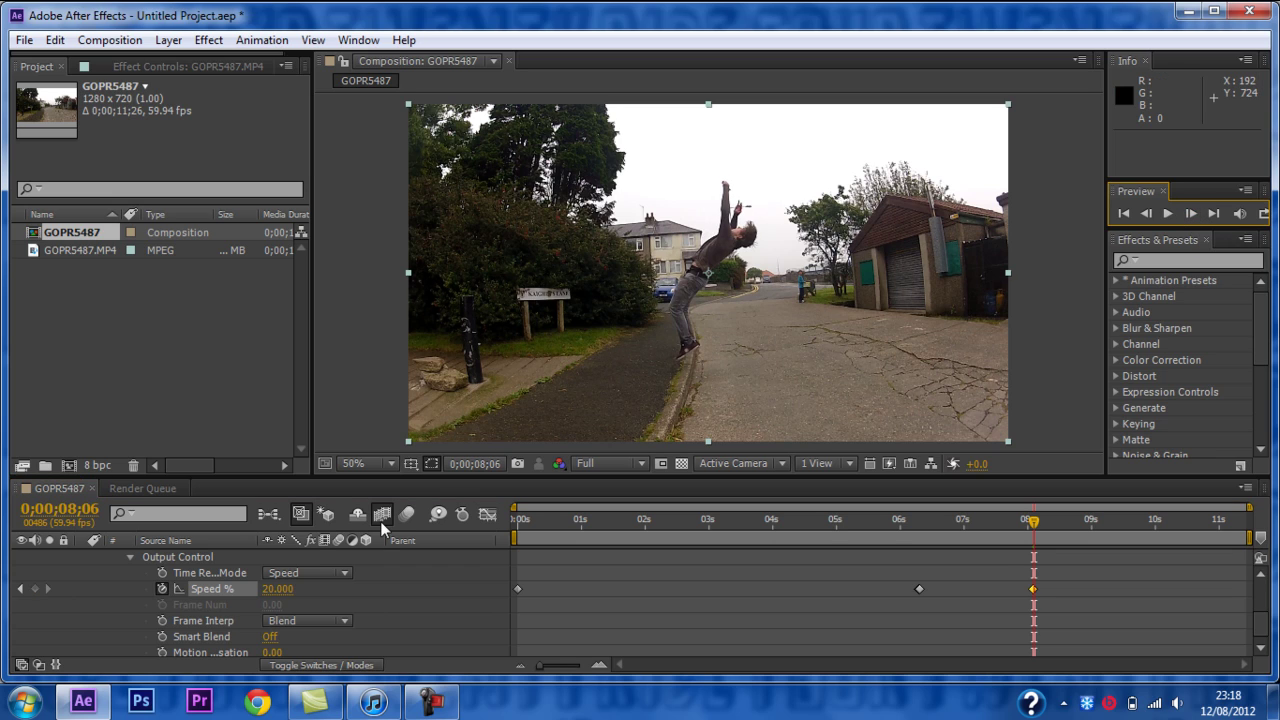
{"action": "left_click", "coordinate": [280, 591]}
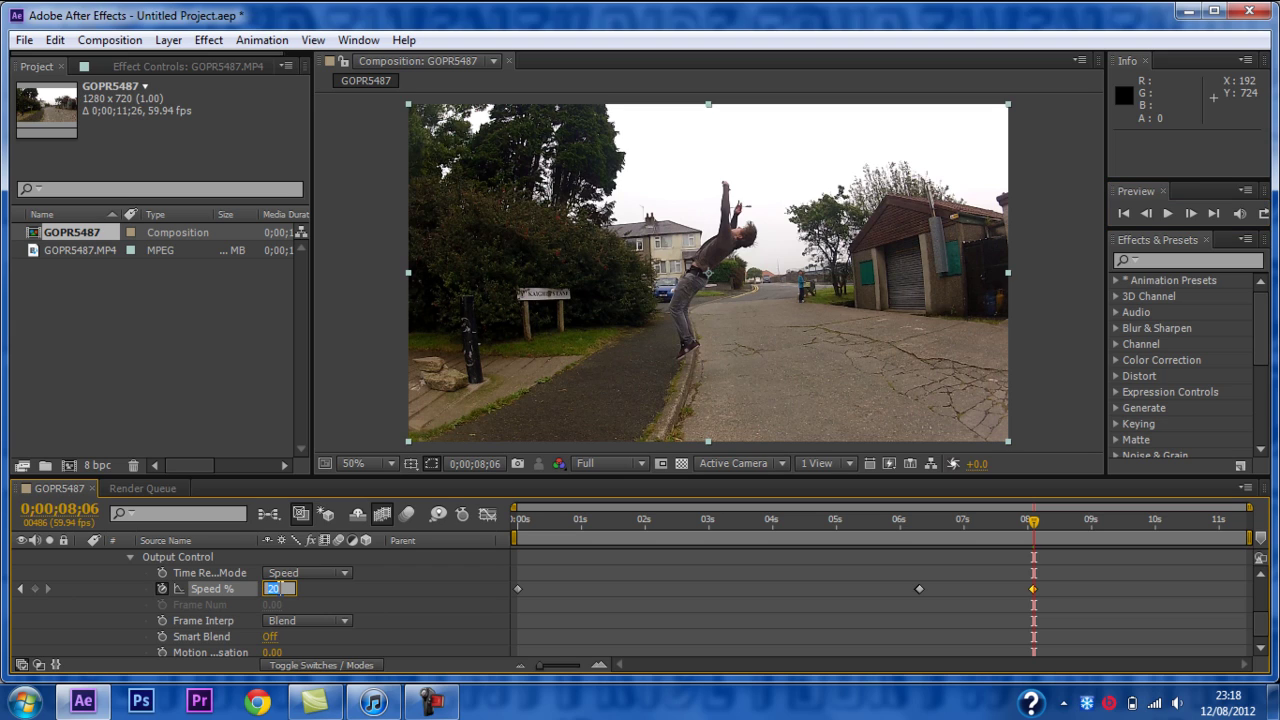
{"action": "type", "text": "6"}
{"action": "left_click", "coordinate": [519, 556]}
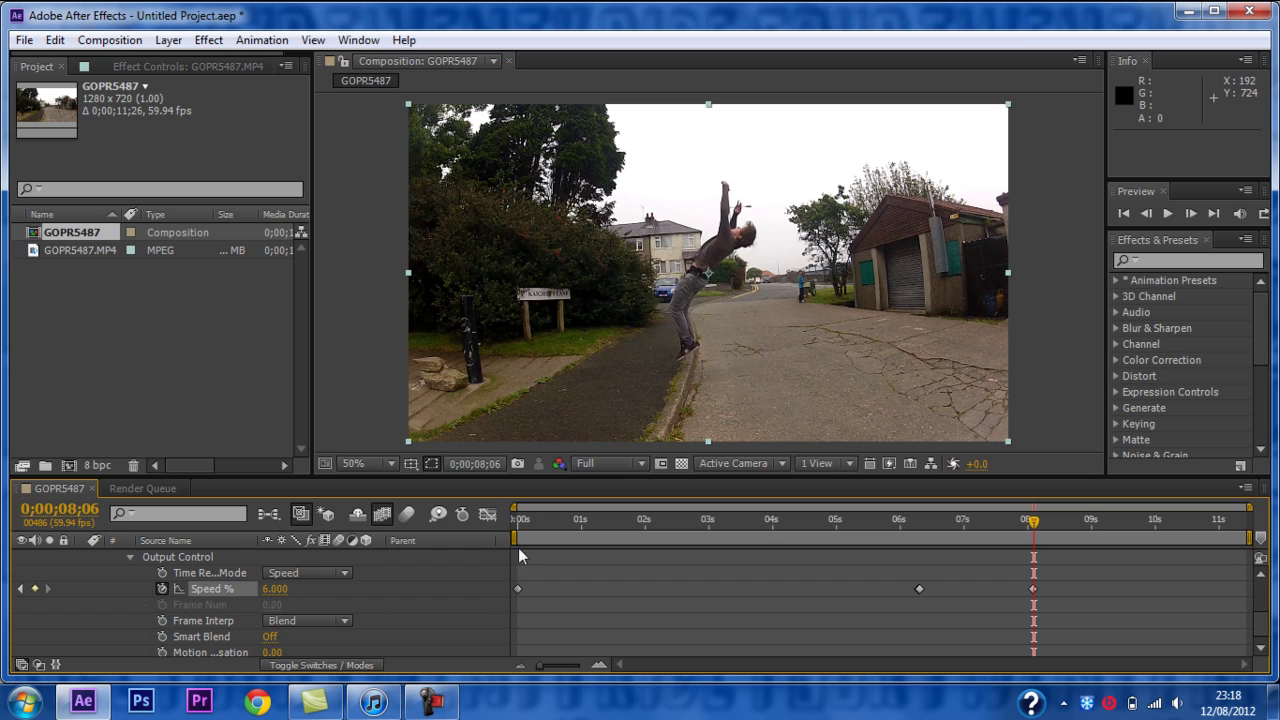
Keyframe Speed % at 0;00;09;28, then return it to 20 at 09;29.
{"action": "left_click", "coordinate": [1050, 520]}
{"action": "left_click_drag", "start_coordinate": [1055, 520], "coordinate": [1094, 523]}
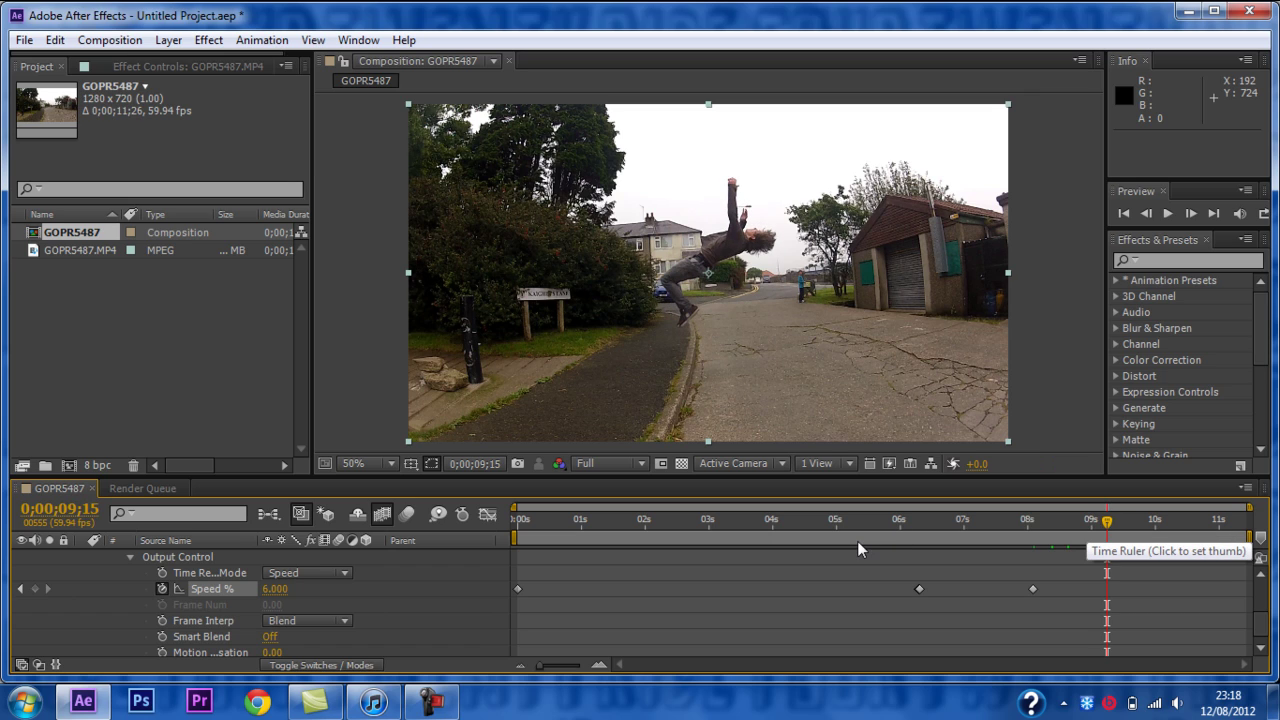
{"action": "left_click", "coordinate": [1121, 519]}
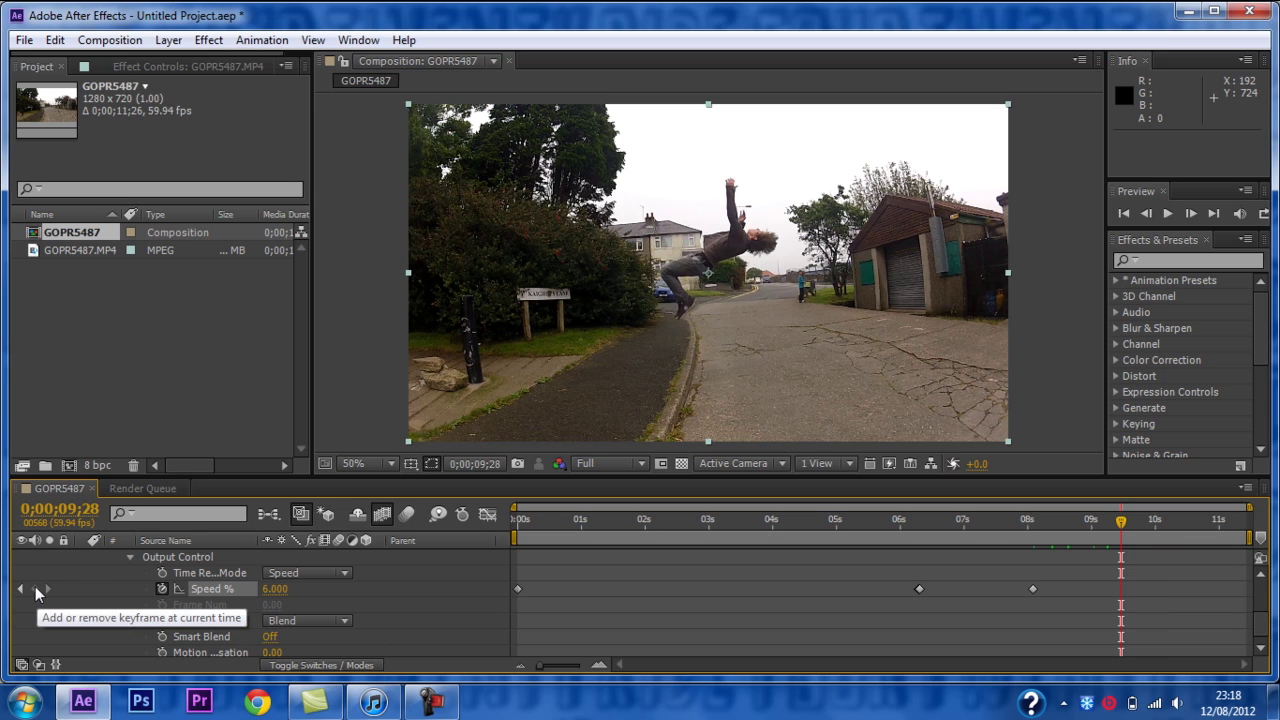
{"action": "left_click", "coordinate": [35, 590]}
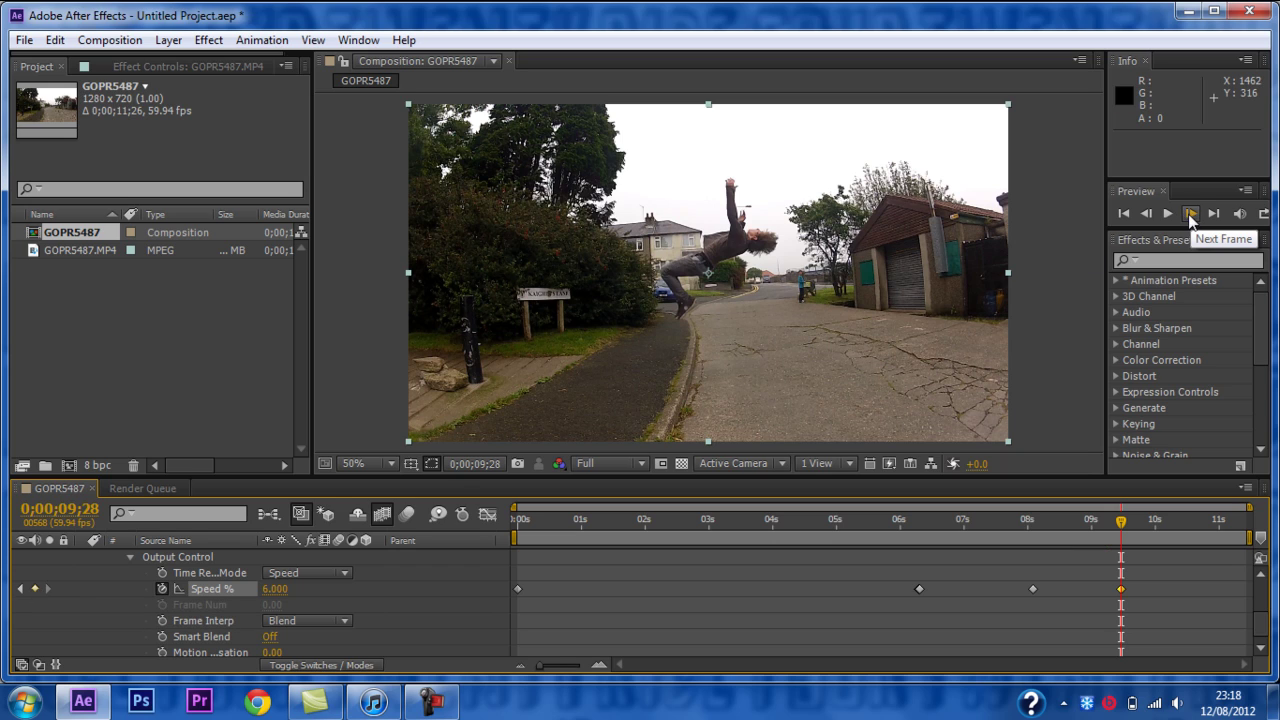
{"action": "left_click", "coordinate": [1190, 214]}
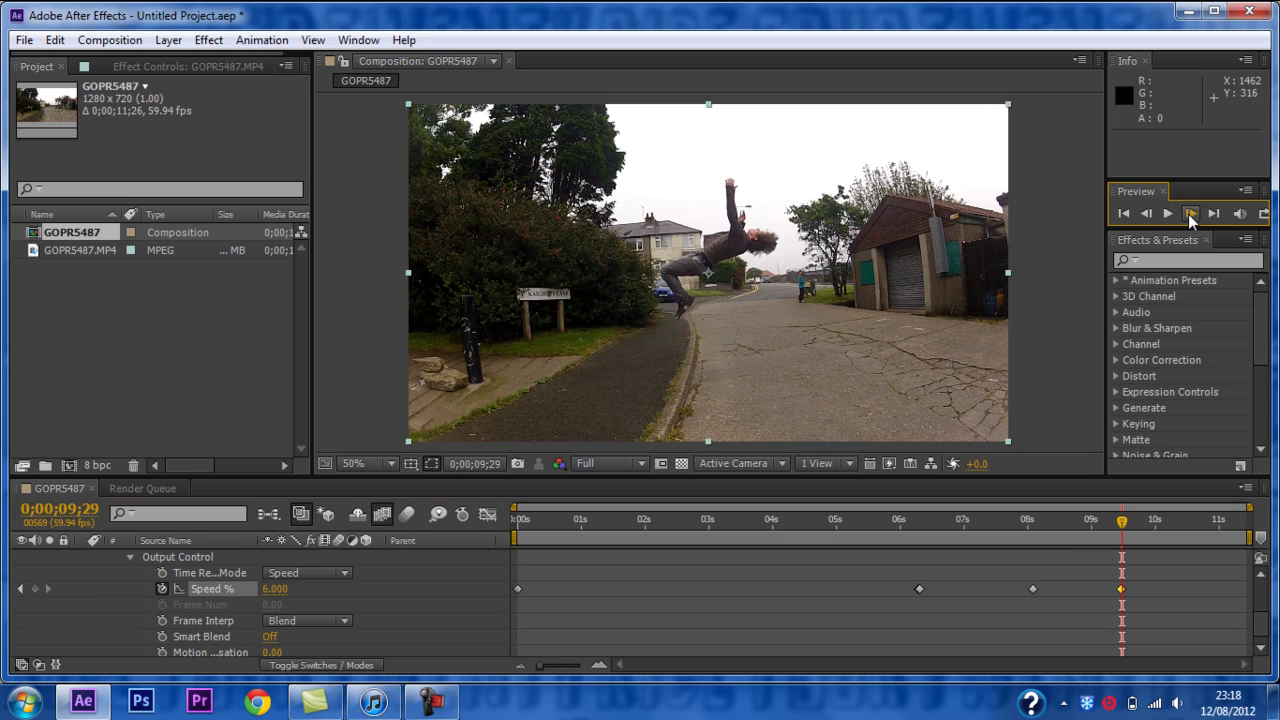
{"action": "left_click", "coordinate": [277, 592]}
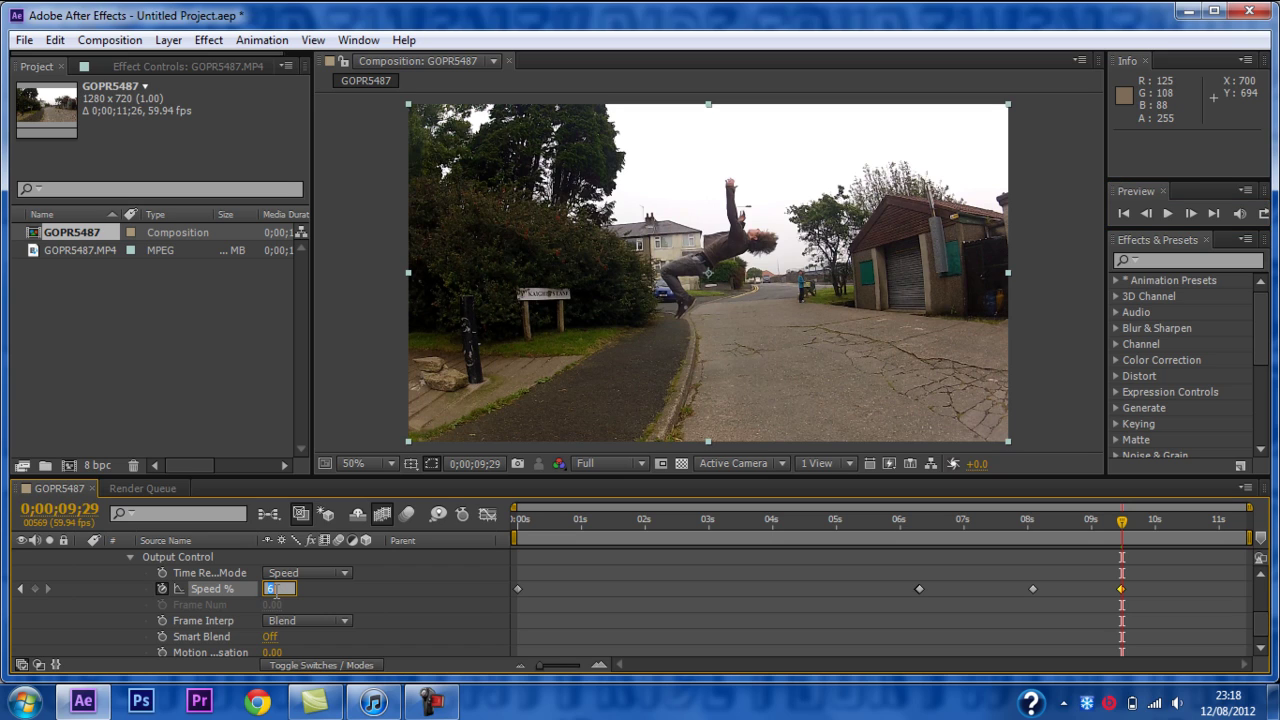
{"action": "type", "text": "20"}
{"action": "key", "text": "Return"}
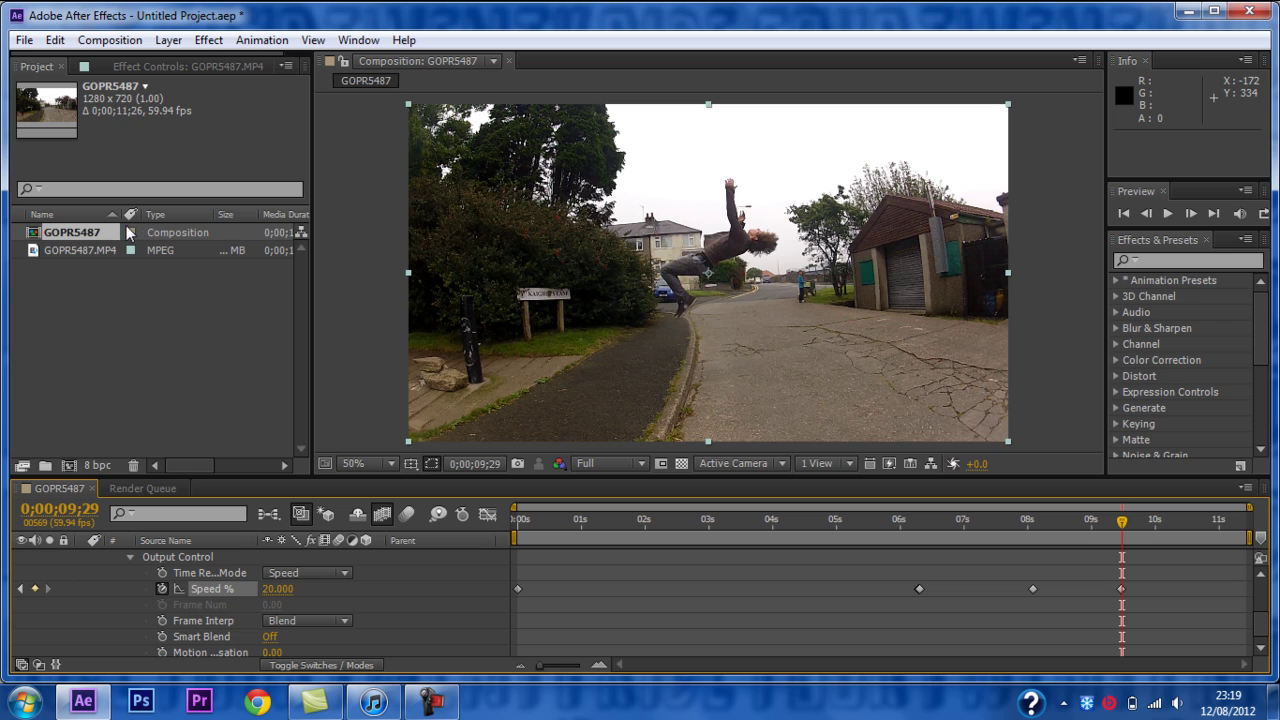
Change the GOPR5487 composition's duration to 0;00;21;26 in Composition Settings.
{"action": "right_click", "coordinate": [80, 230]}
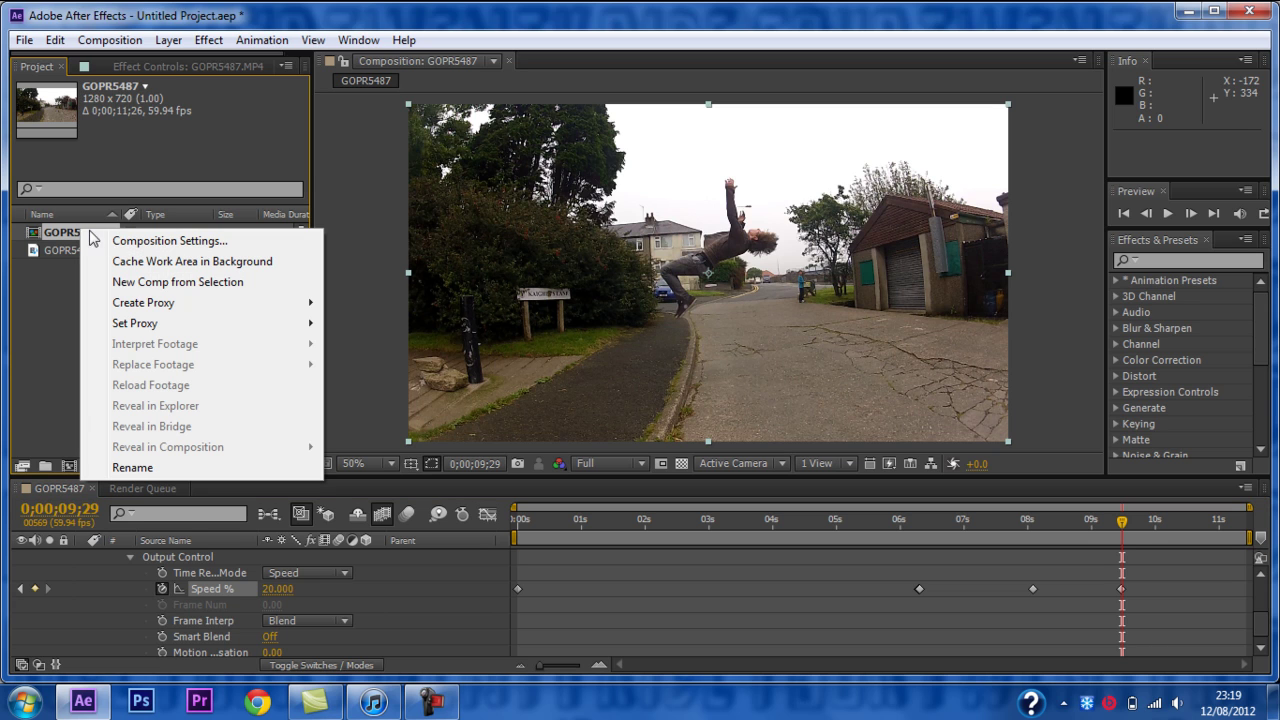
{"action": "left_click", "coordinate": [124, 242]}
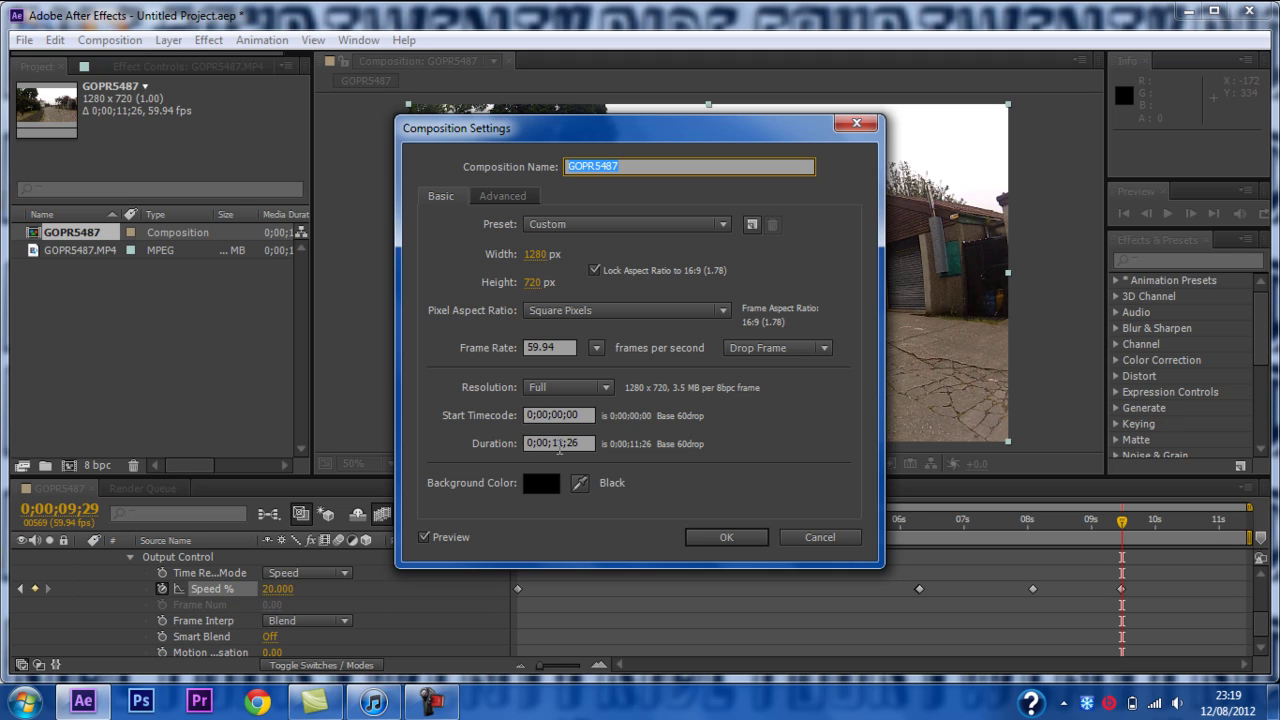
{"action": "left_click", "coordinate": [561, 444]}
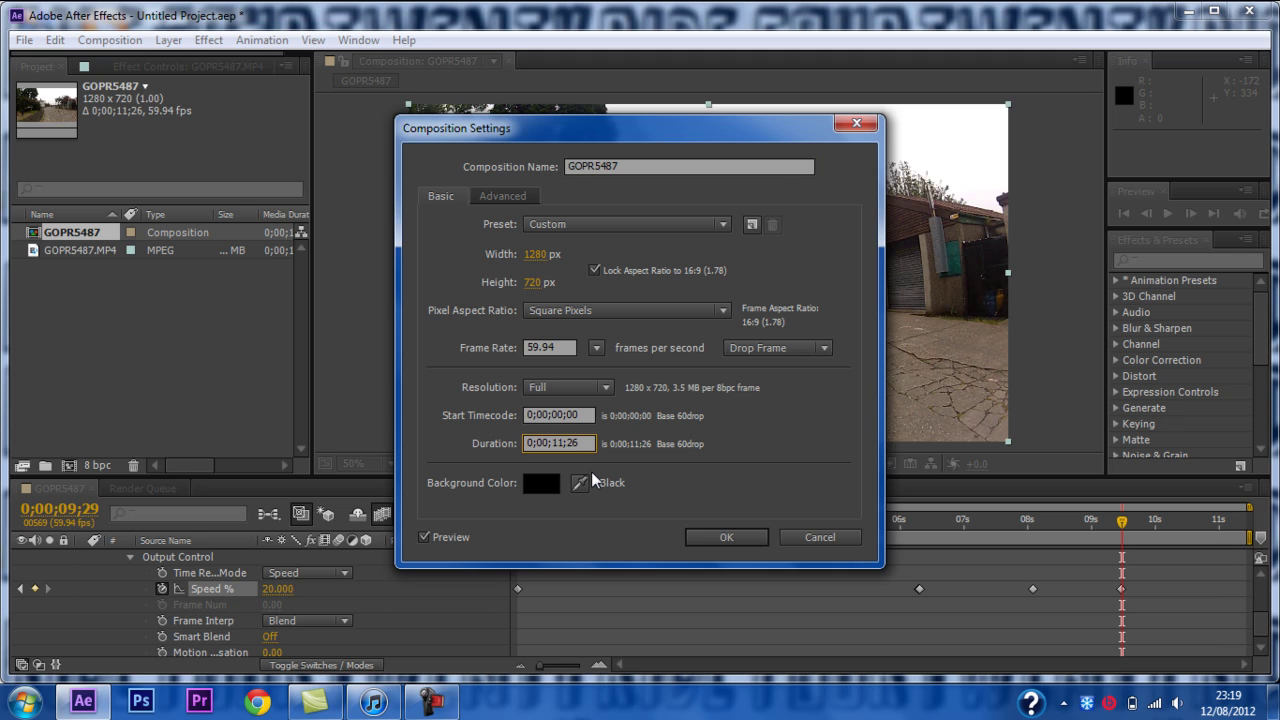
{"action": "key", "text": "BackSpace"}
{"action": "type", "text": "2"}
{"action": "left_click", "coordinate": [712, 538]}
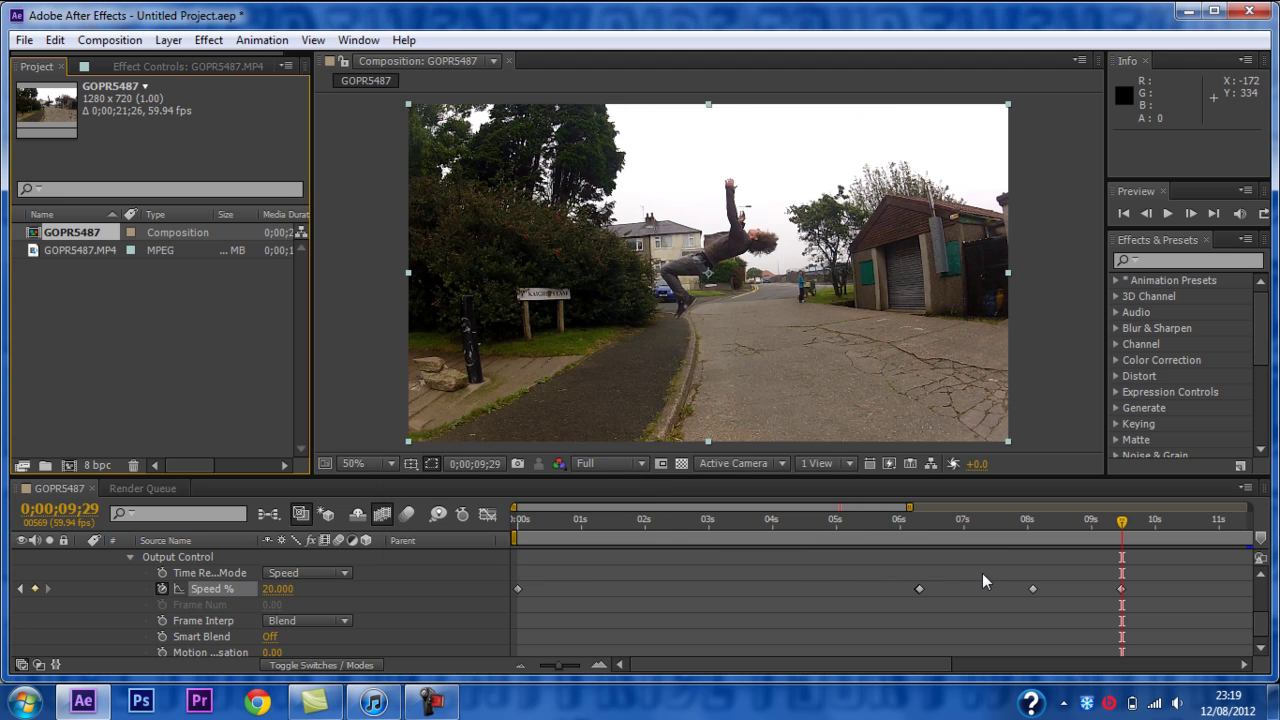
Select the GOPR5487.MP4 layer to check its length and move the playhead just past 9;29.
{"action": "left_click_drag", "start_coordinate": [872, 665], "coordinate": [981, 670]}
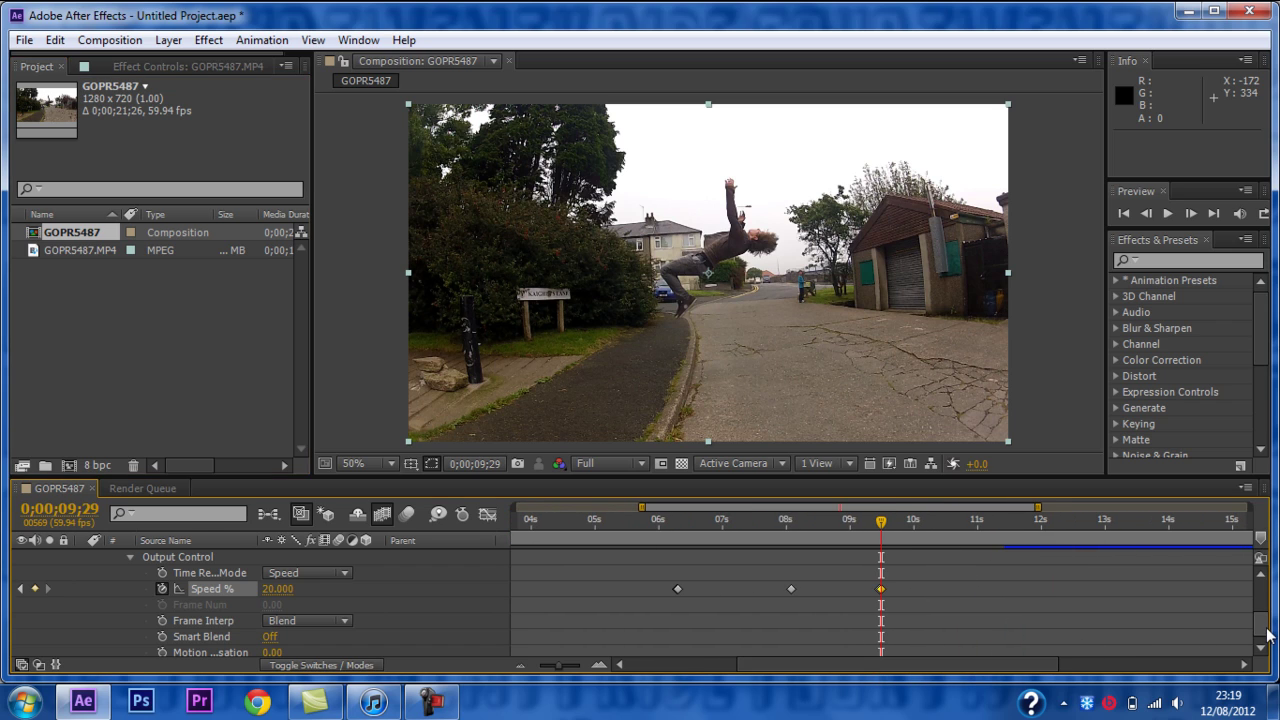
{"action": "scroll", "coordinate": [1266, 618], "scroll_direction": "up", "scroll_amount": 2}
{"action": "scroll", "coordinate": [1266, 618], "scroll_direction": "up", "scroll_amount": 3}
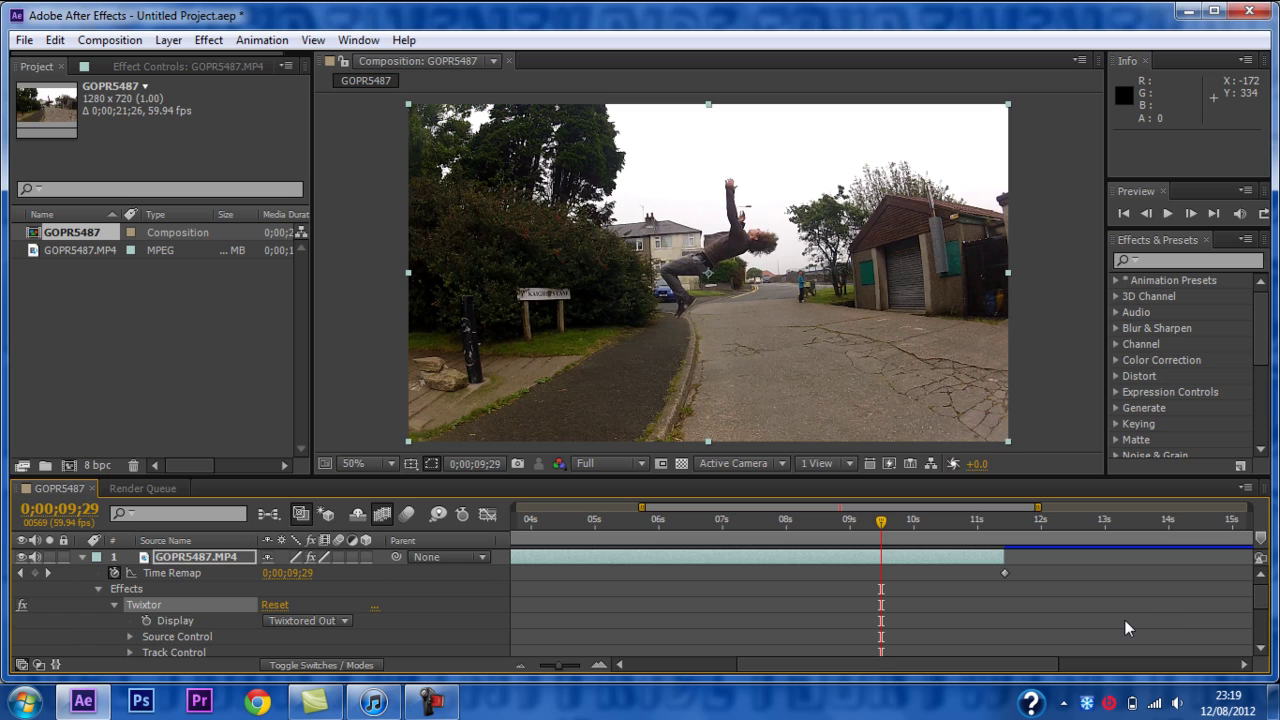
{"action": "left_click_drag", "start_coordinate": [986, 670], "coordinate": [1051, 670]}
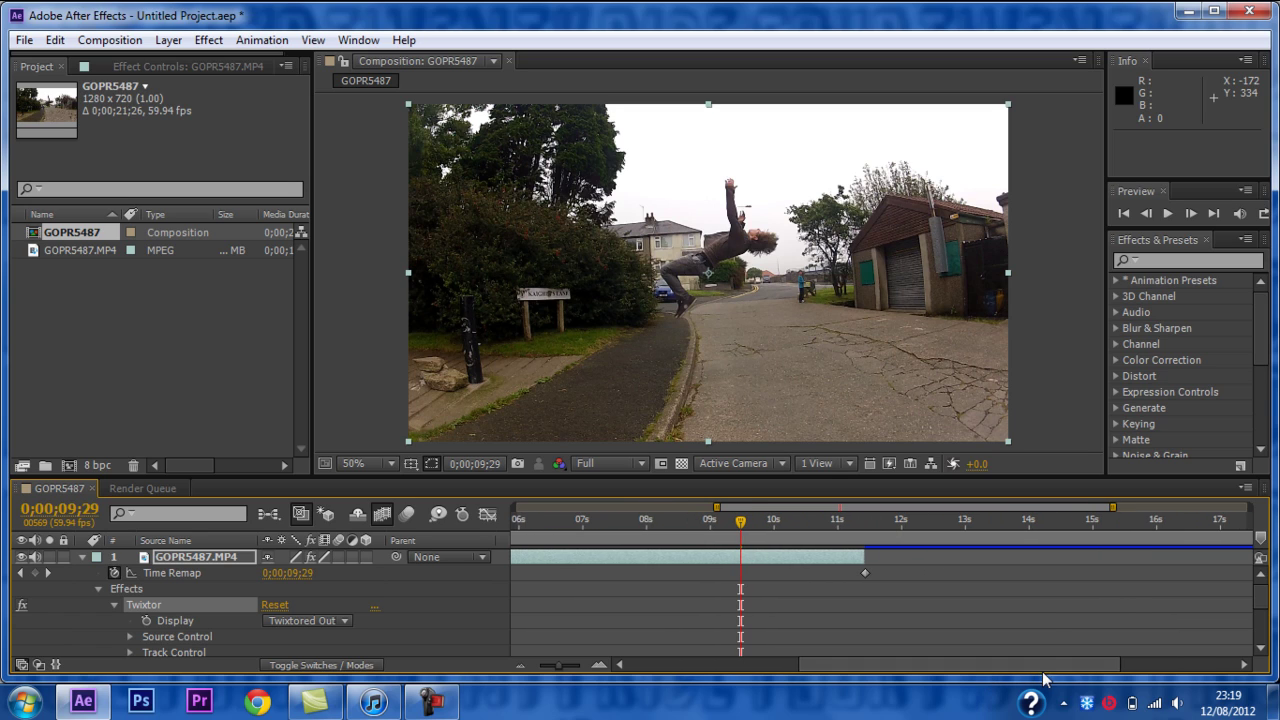
{"action": "left_click", "coordinate": [865, 557]}
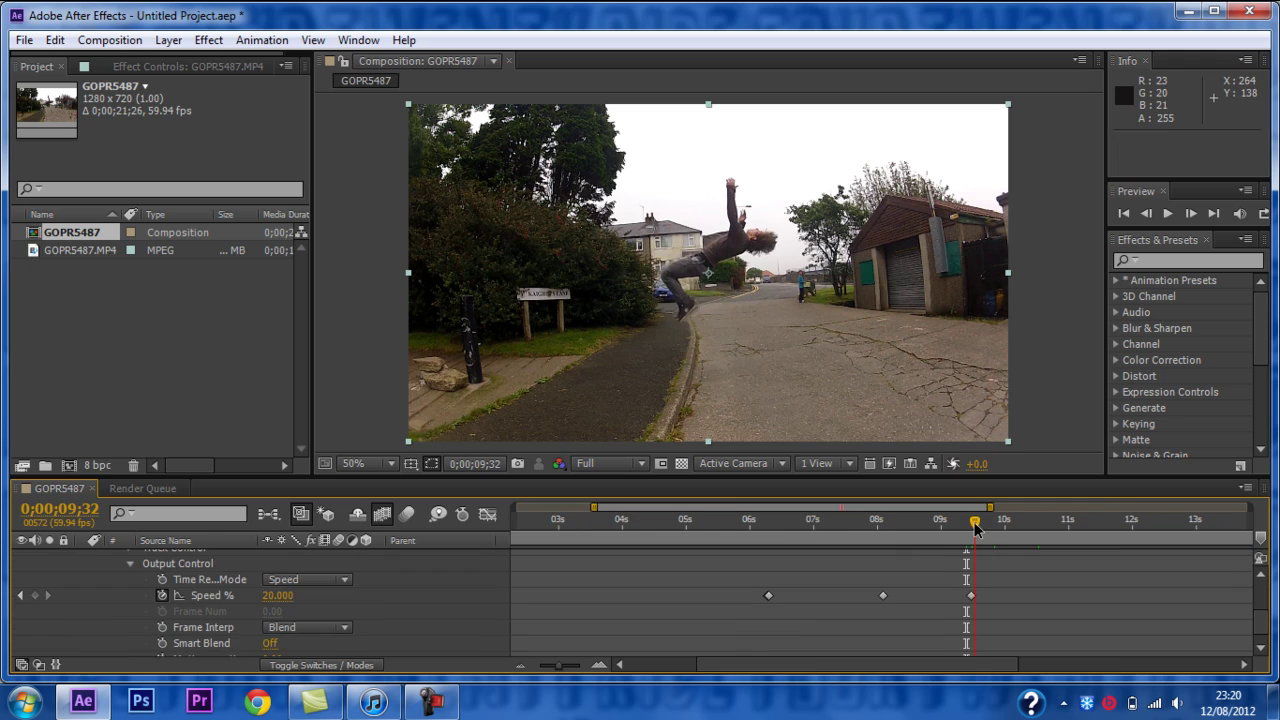
{"action": "left_click", "coordinate": [975, 522]}
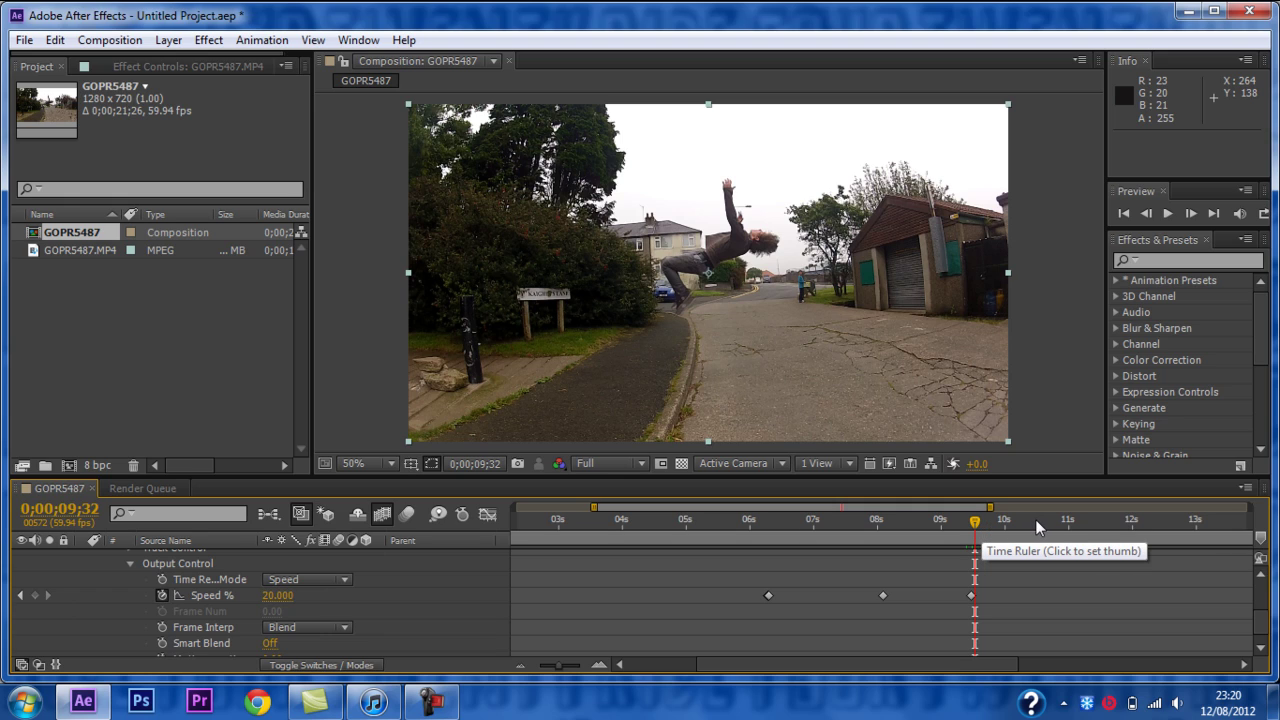
Keyframe Speed % at 10;29, then drop it to 5 at 10;30.
{"action": "left_click", "coordinate": [1068, 521]}
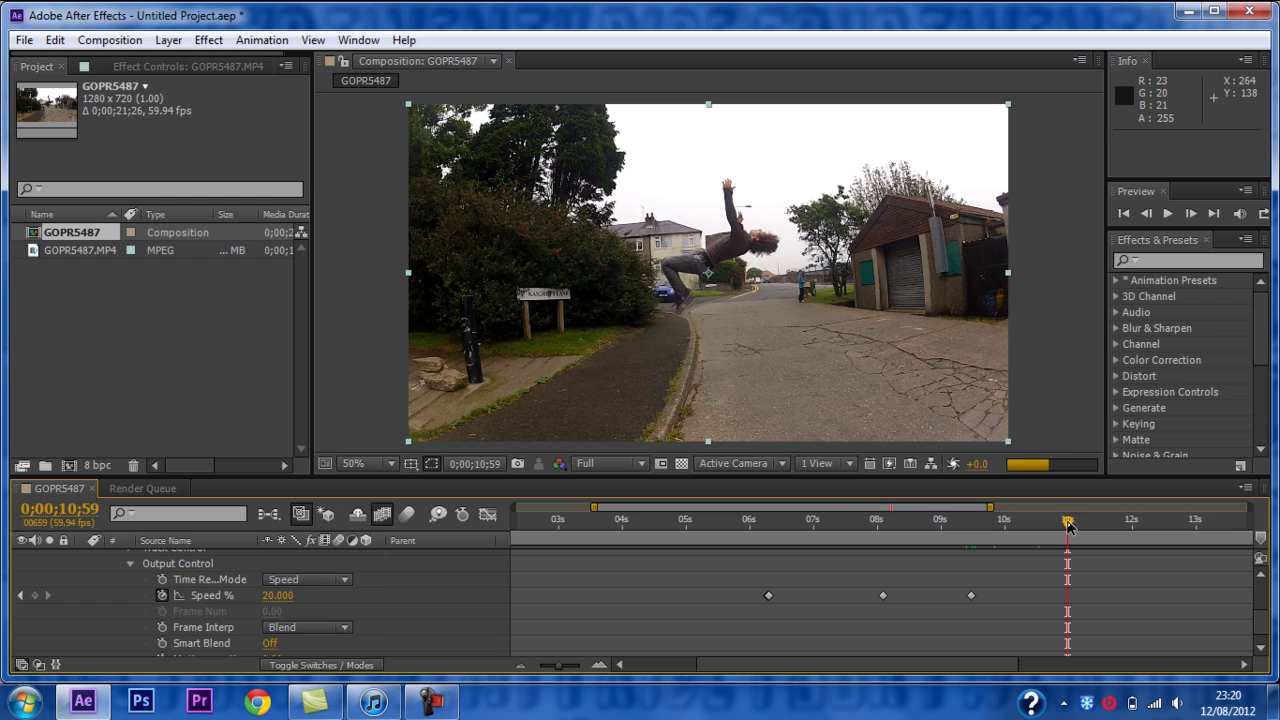
{"action": "left_click", "coordinate": [1051, 522]}
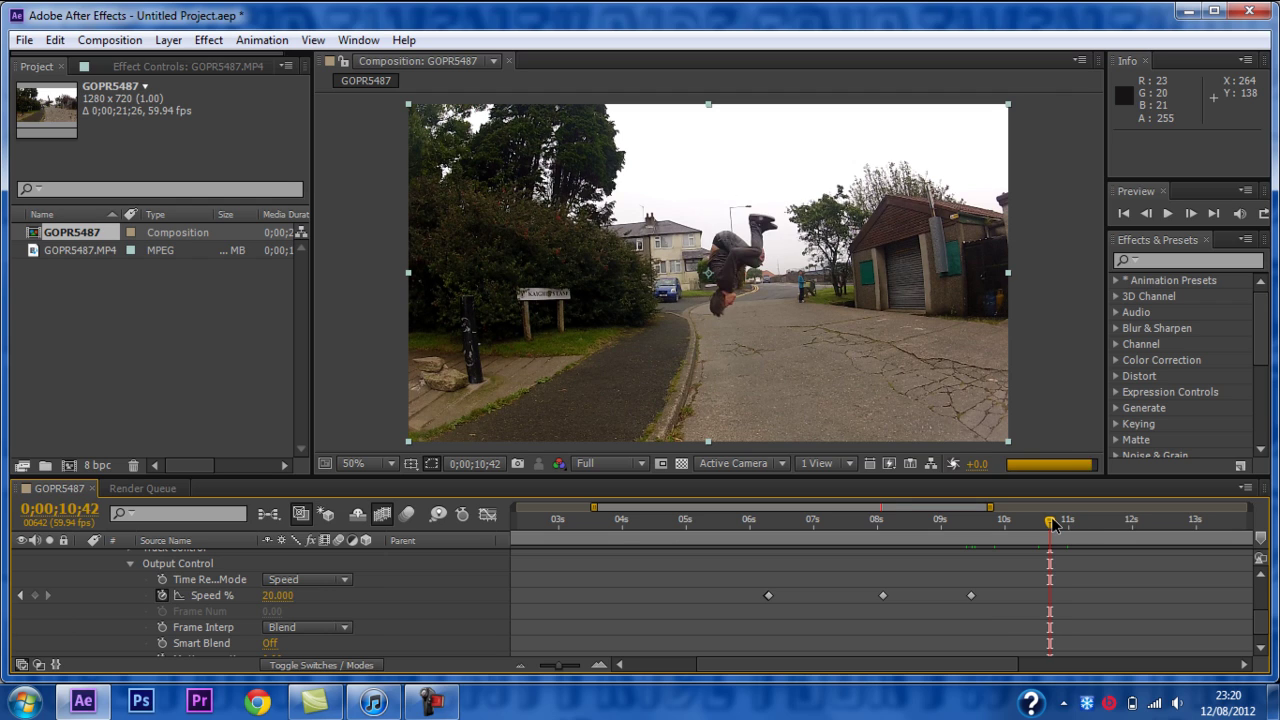
{"action": "left_click", "coordinate": [1042, 521]}
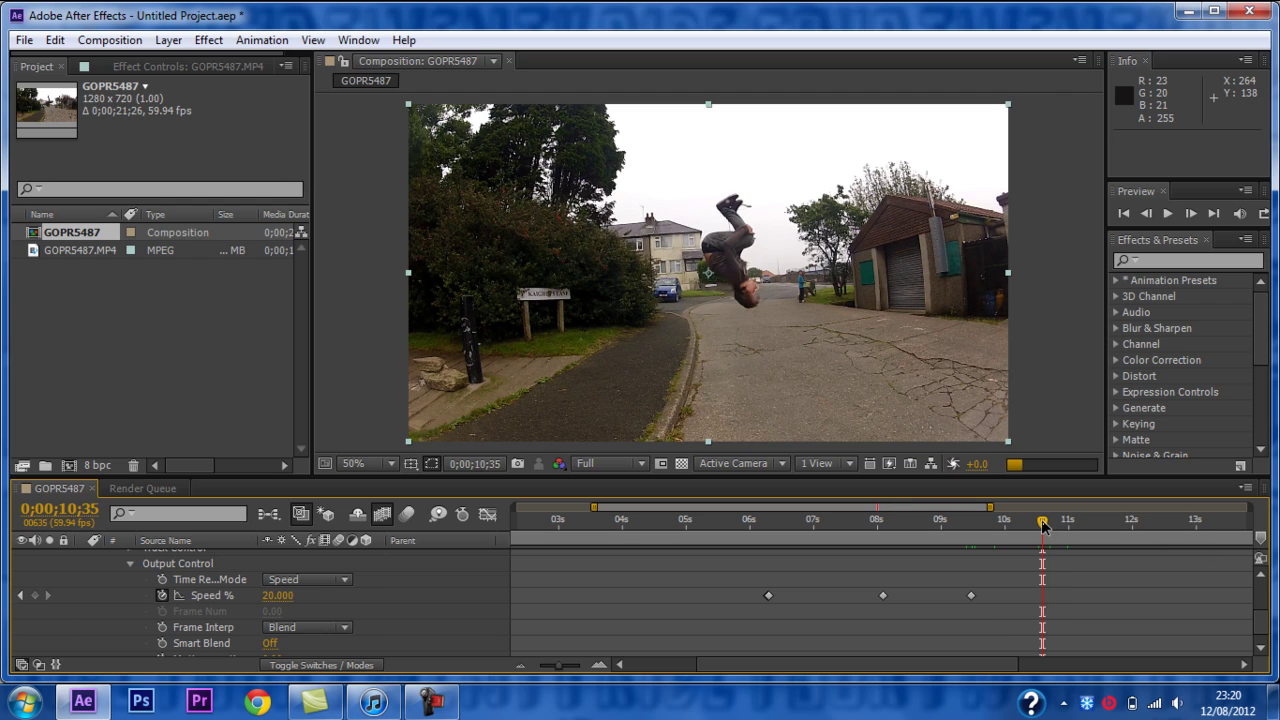
{"action": "left_click", "coordinate": [1036, 521]}
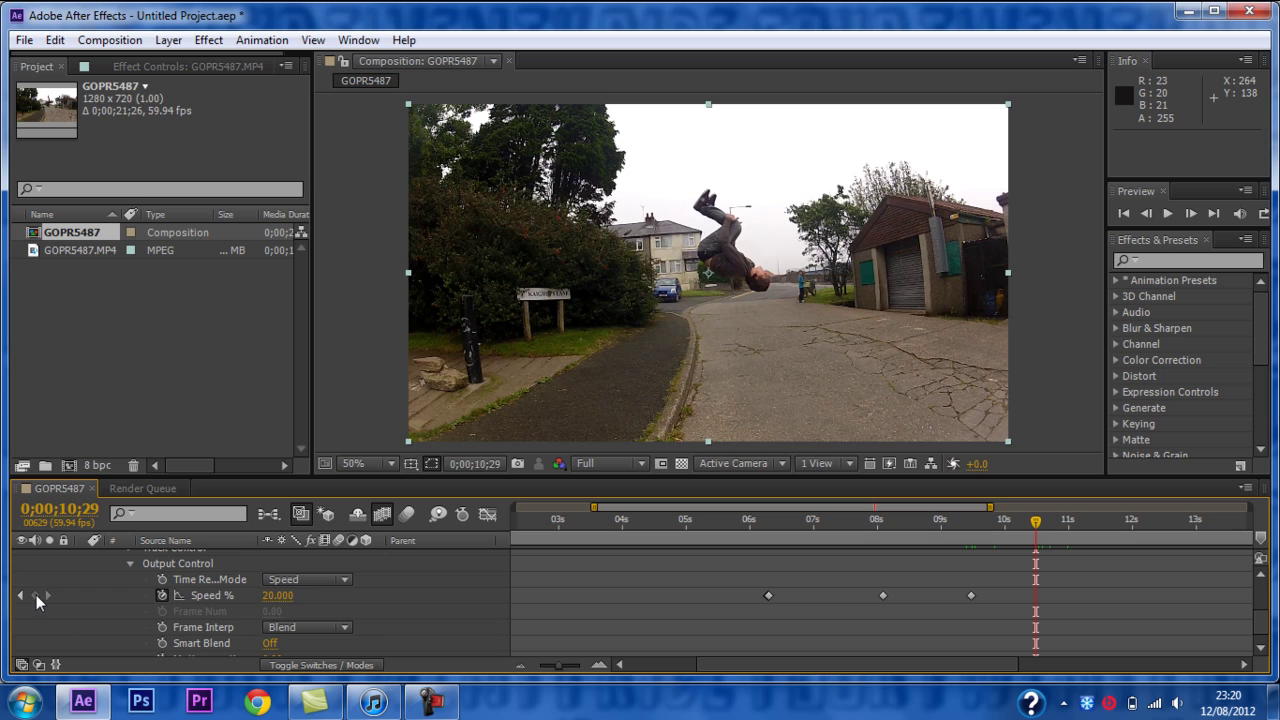
{"action": "left_click", "coordinate": [34, 597]}
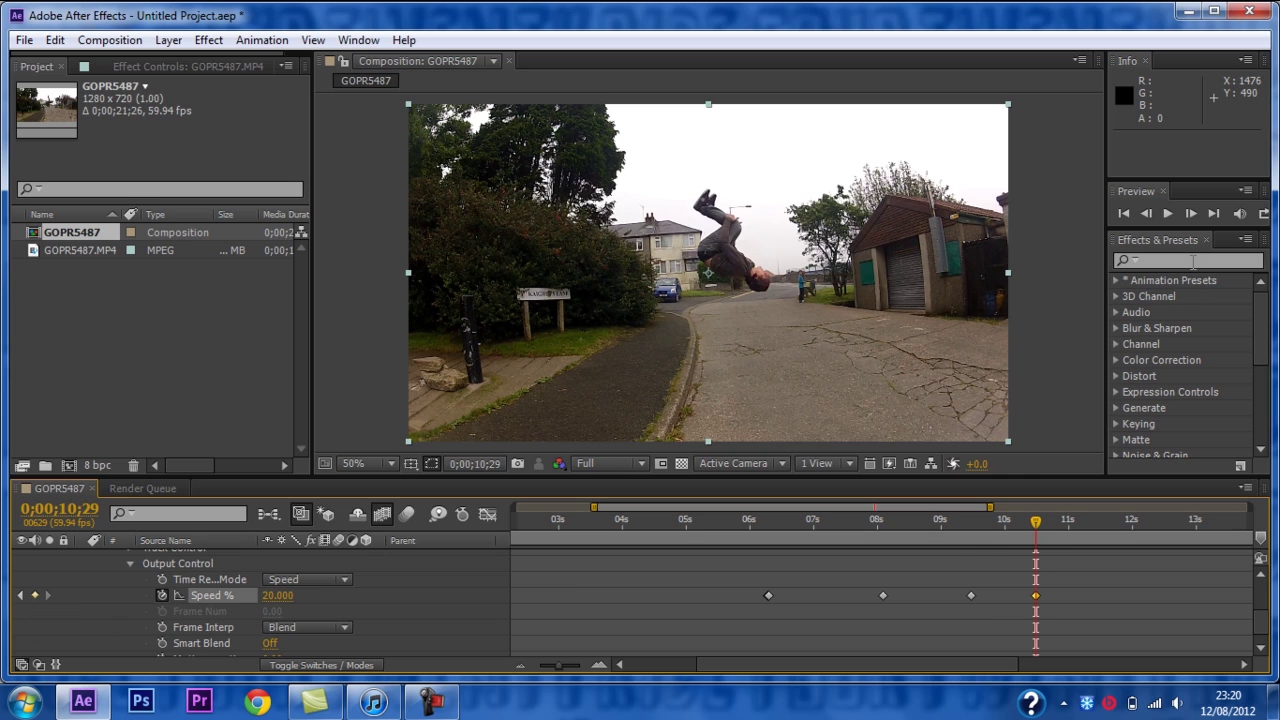
{"action": "left_click", "coordinate": [1189, 213]}
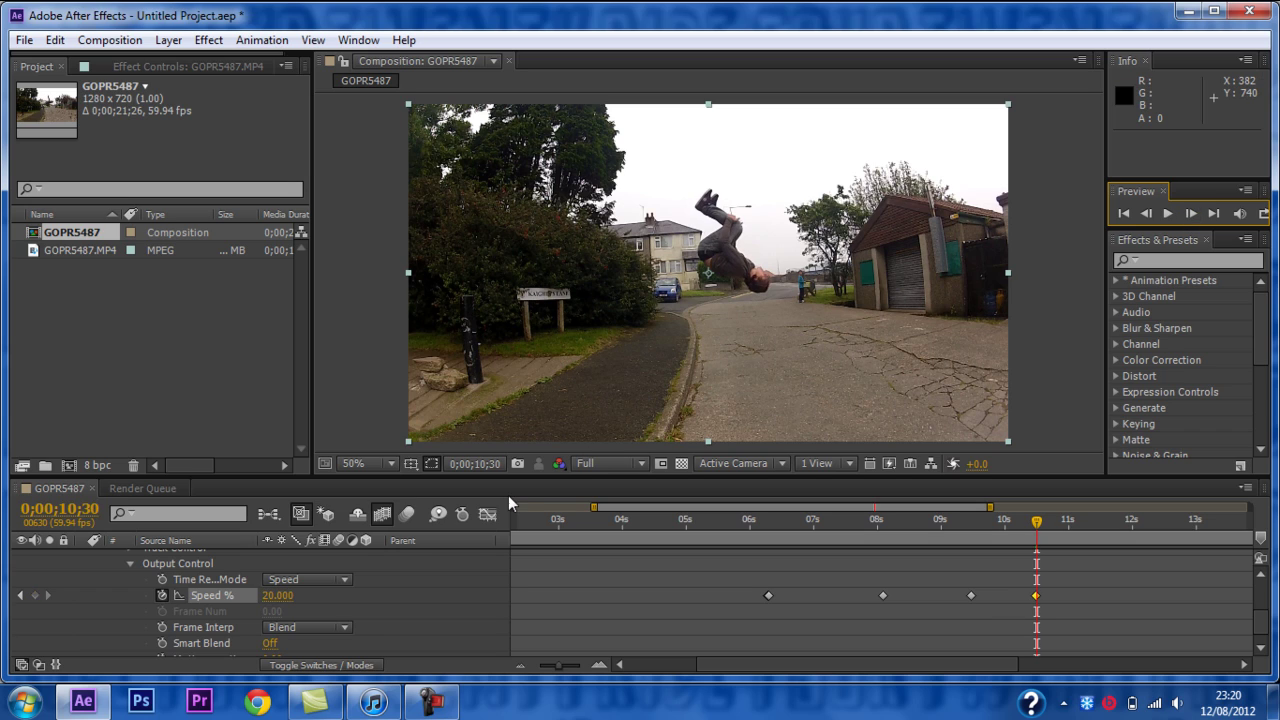
{"action": "left_click", "coordinate": [277, 597]}
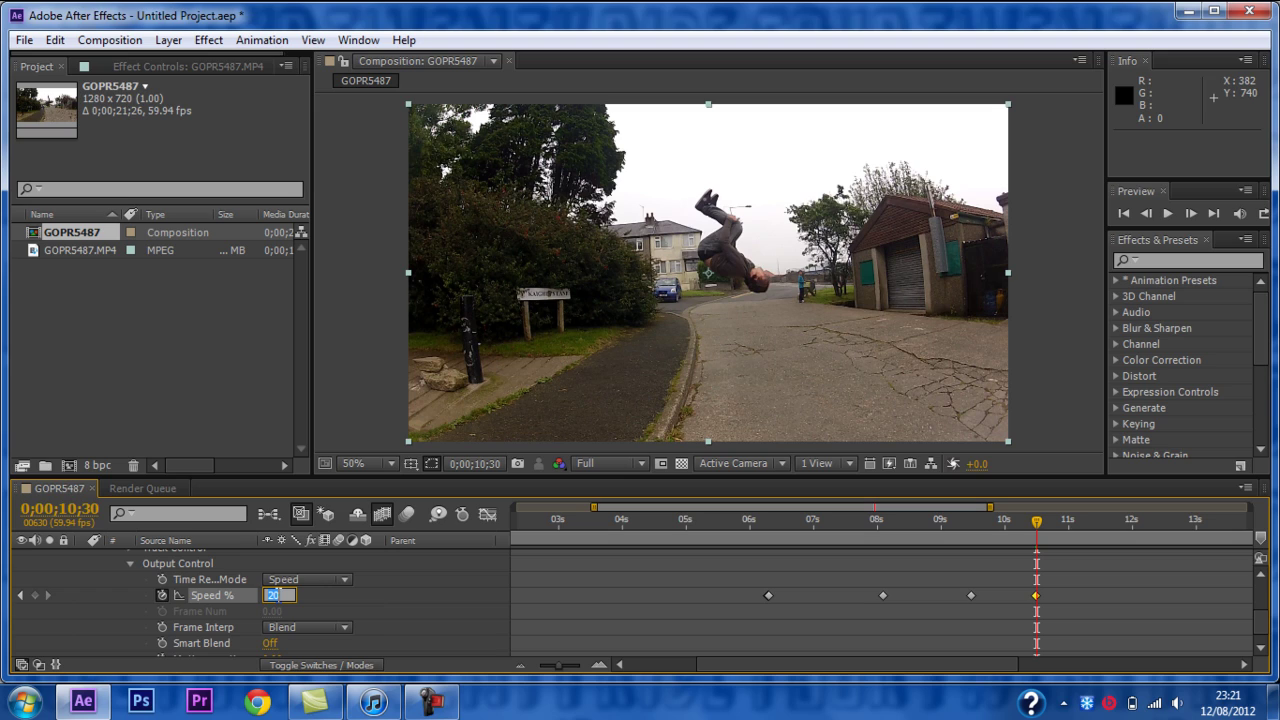
{"action": "type", "text": "5"}
{"action": "key", "text": "Return"}
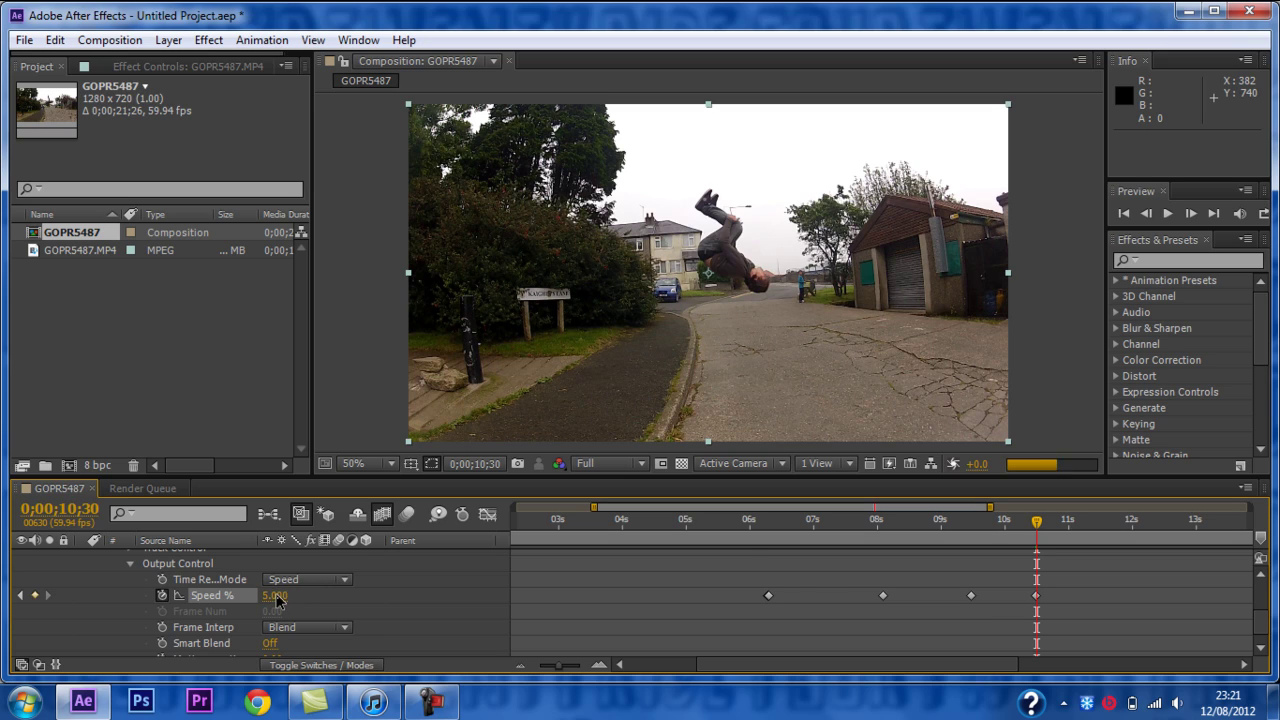
Keyframe Speed % at 12;40, then raise it back to 20 at 12;41.
{"action": "left_click", "coordinate": [1108, 520]}
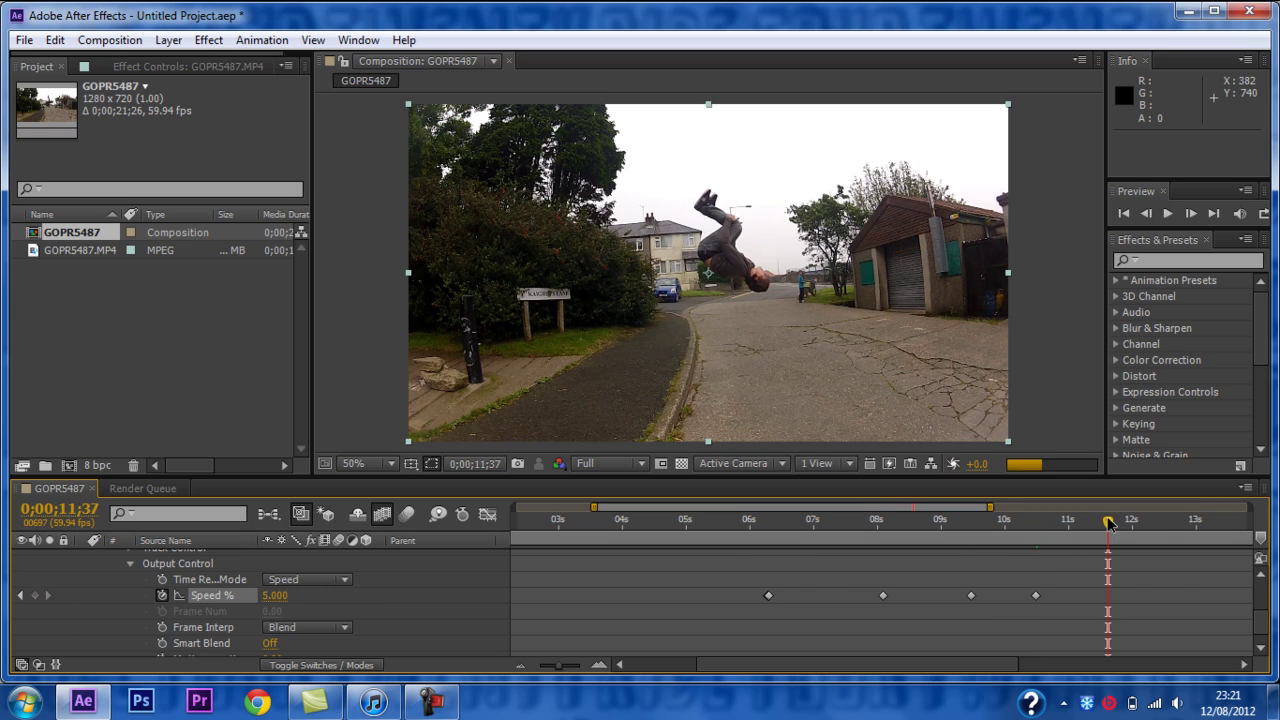
{"action": "left_click", "coordinate": [1145, 519]}
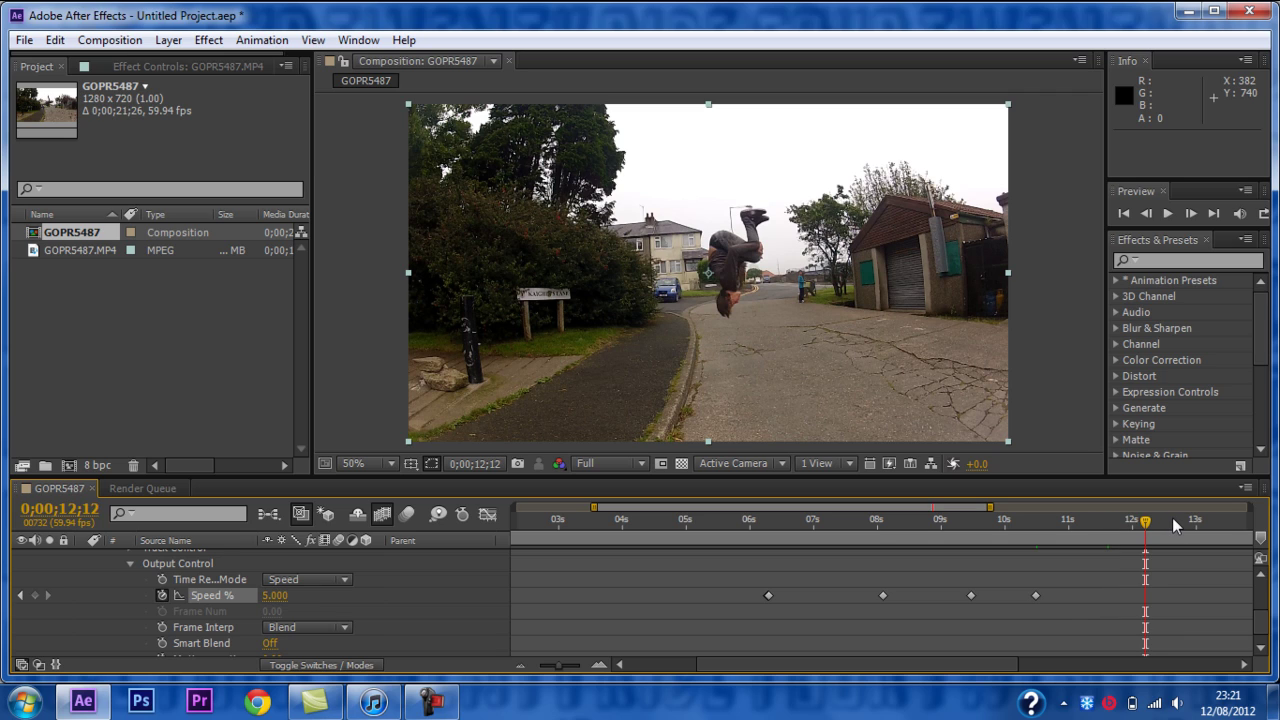
{"action": "left_click", "coordinate": [1173, 519]}
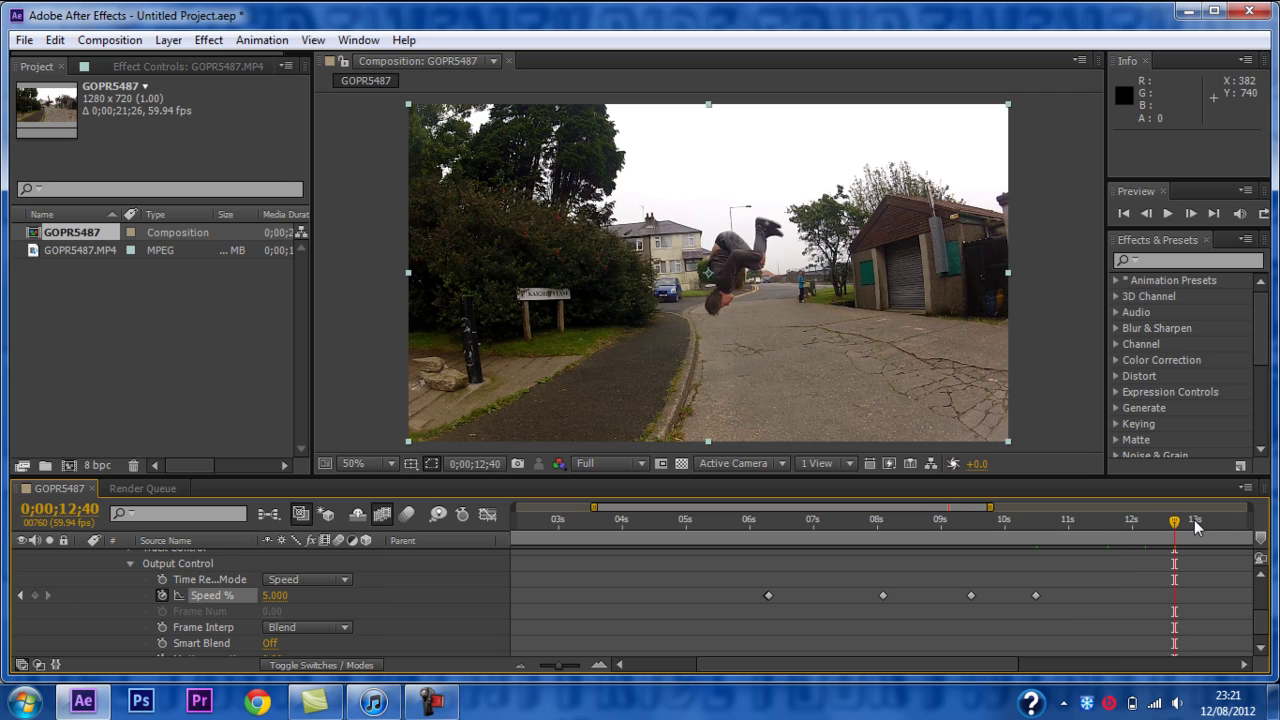
{"action": "left_click", "coordinate": [35, 596]}
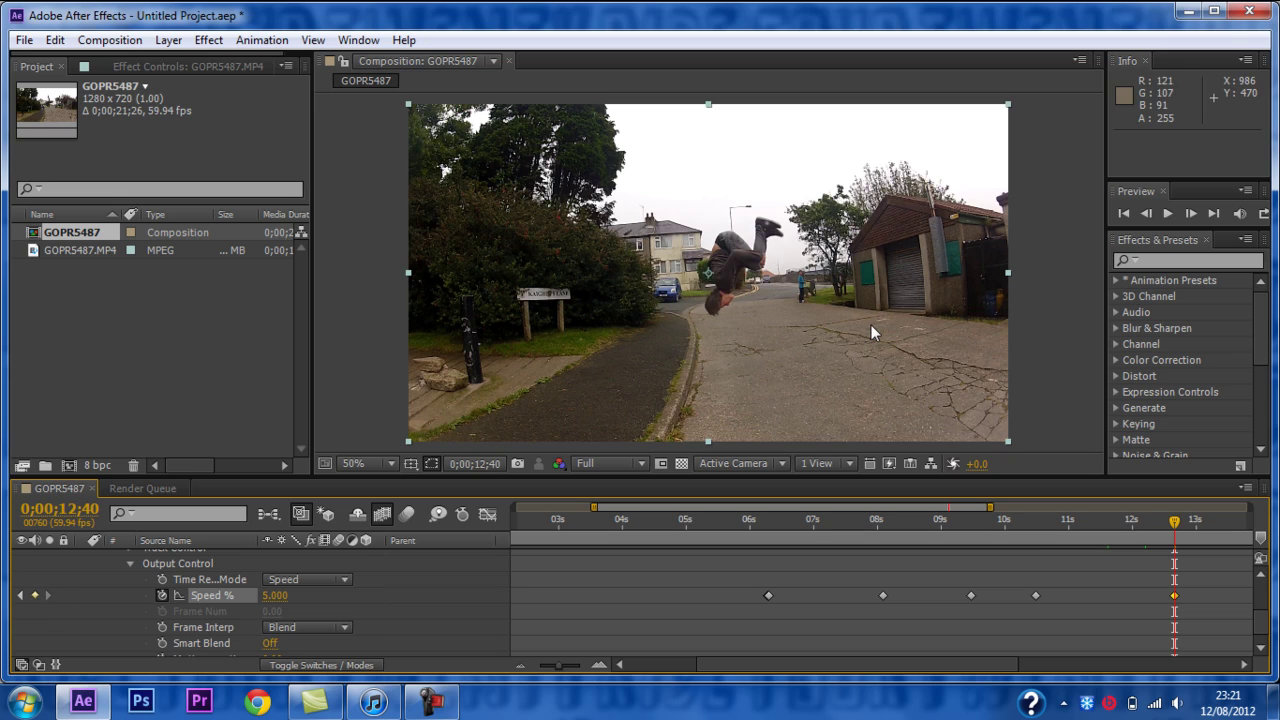
{"action": "left_click", "coordinate": [1191, 214]}
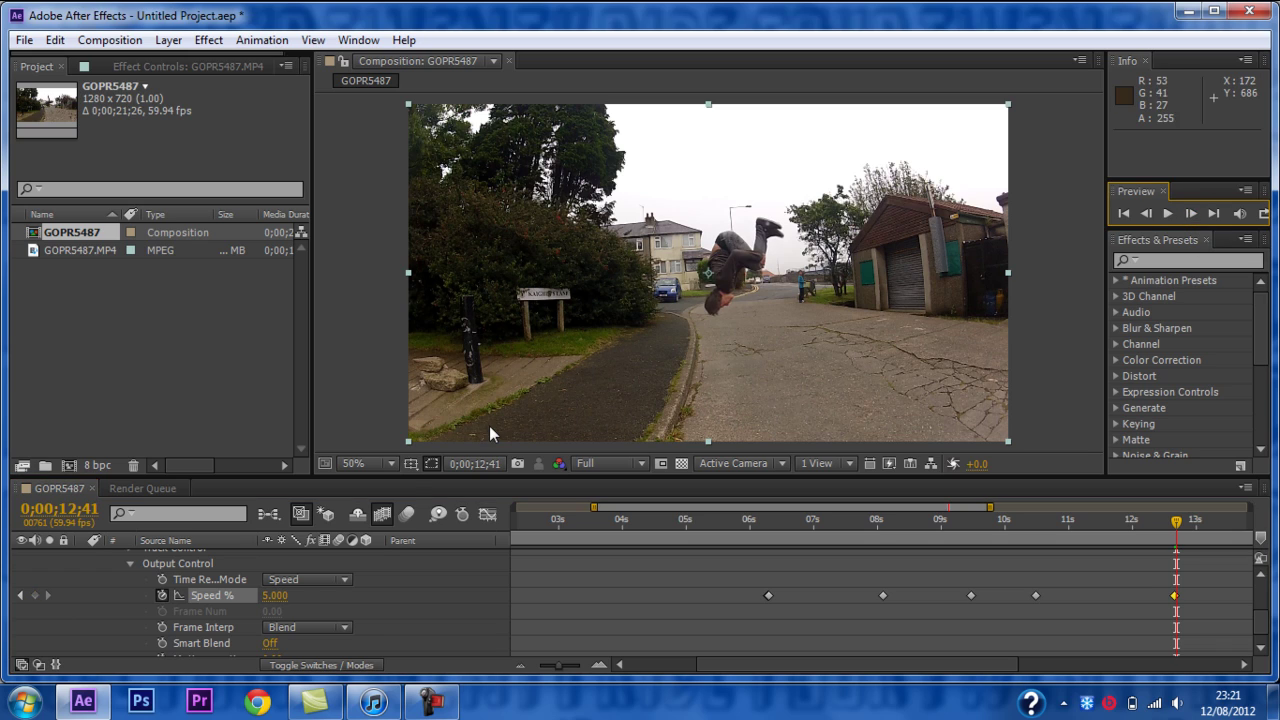
{"action": "left_click", "coordinate": [274, 596]}
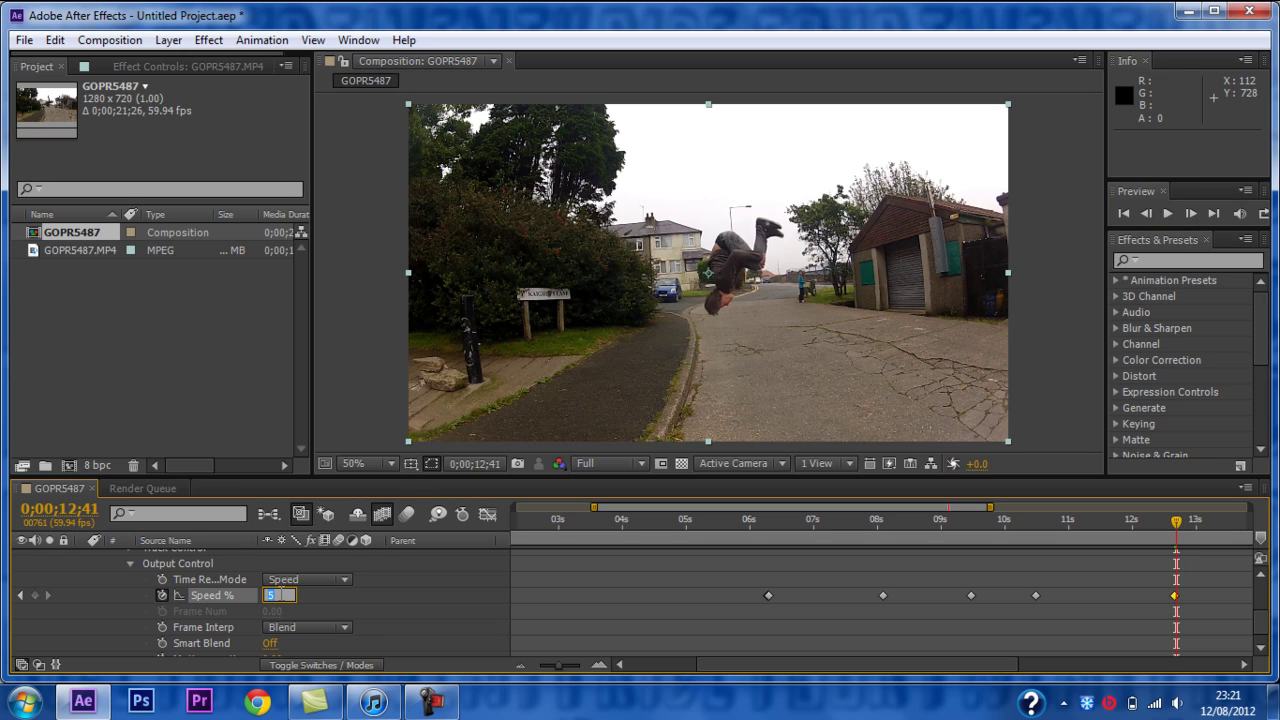
{"action": "type", "text": "20"}
{"action": "key", "text": "Return"}
{"action": "left_click_drag", "start_coordinate": [835, 663], "coordinate": [1006, 657]}
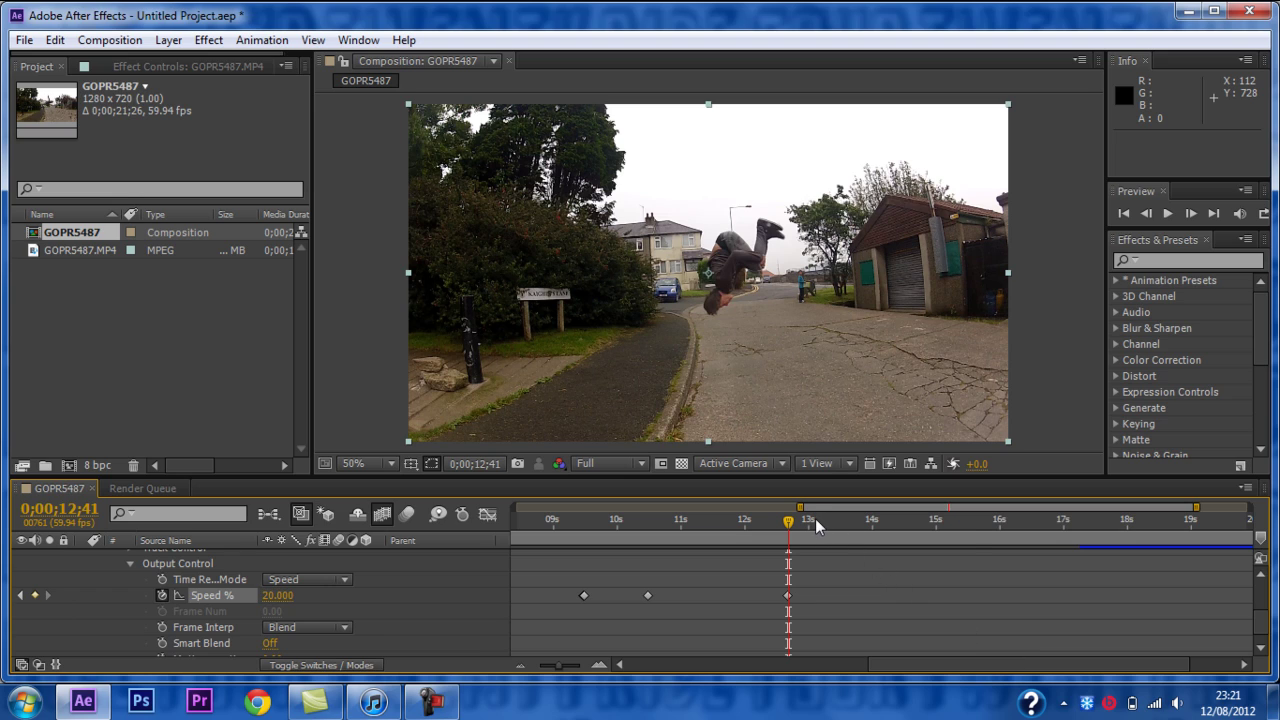
At 13;55, set a Twixtor Speed % keyframe of 100 to return to normal speed.
{"action": "left_click", "coordinate": [867, 521]}
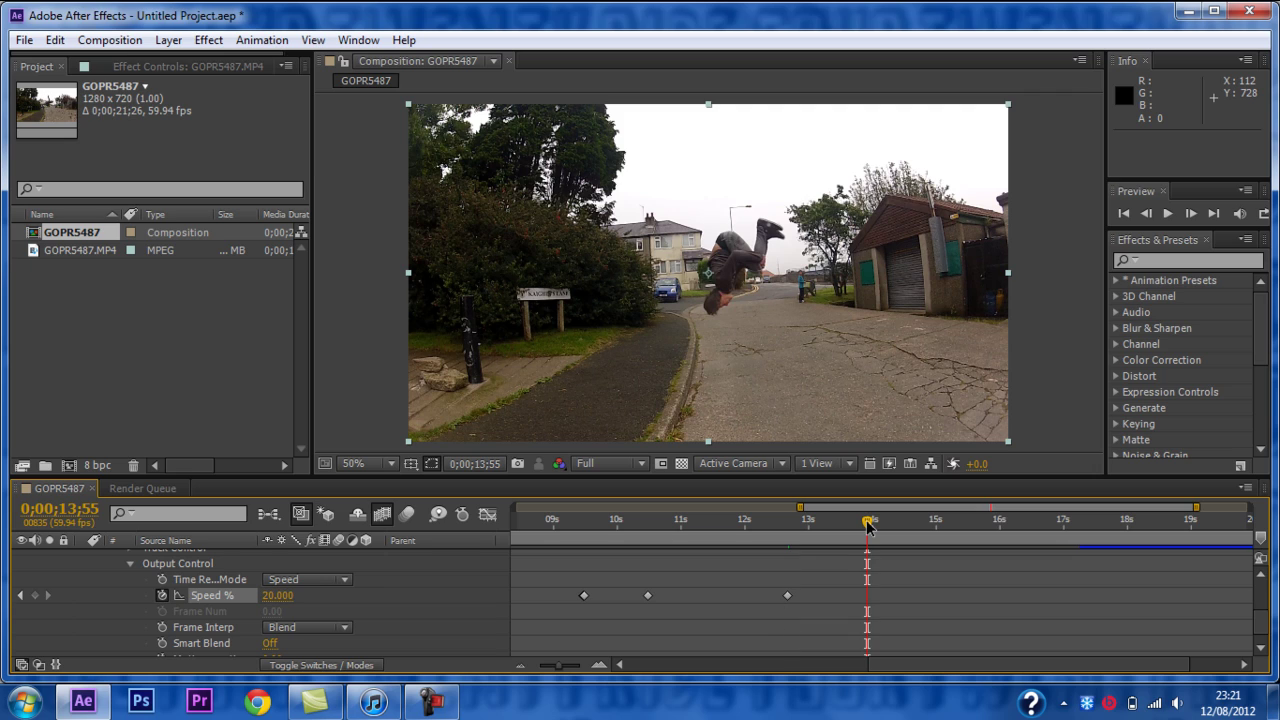
{"action": "left_click_drag", "start_coordinate": [275, 602], "coordinate": [276, 603]}
{"action": "left_click", "coordinate": [276, 600]}
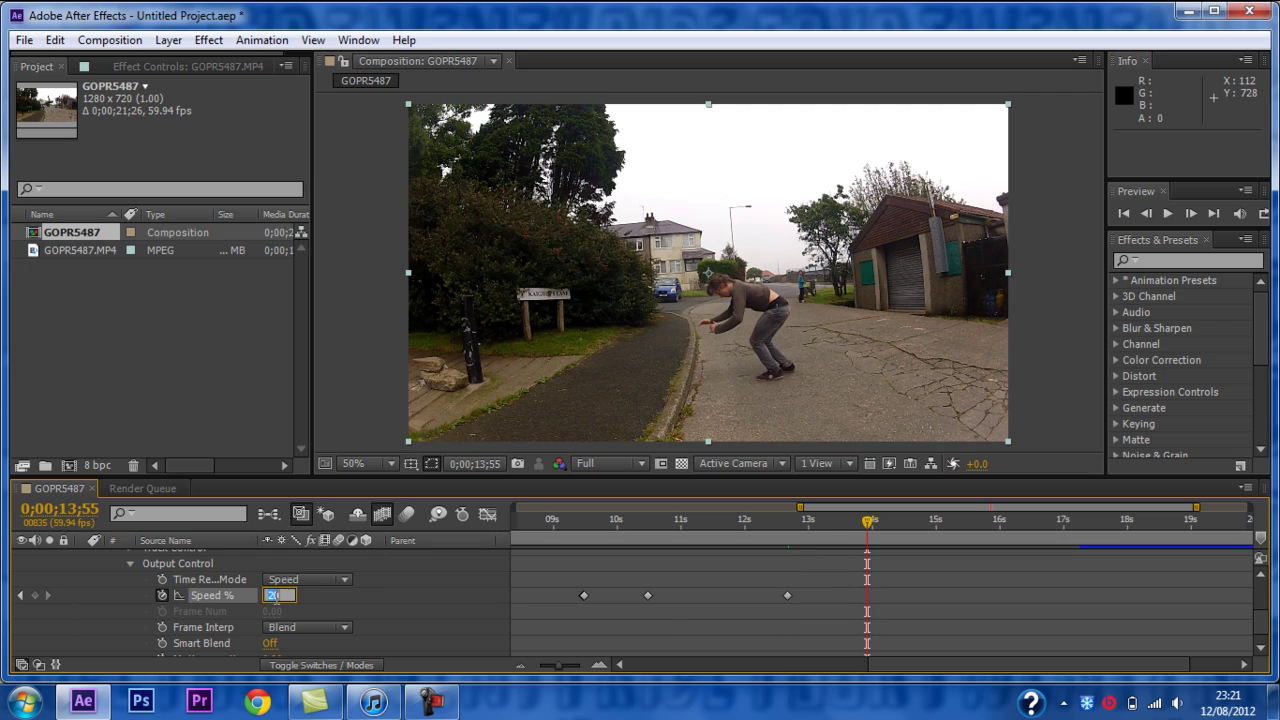
{"action": "type", "text": "100"}
{"action": "key", "text": "Return"}
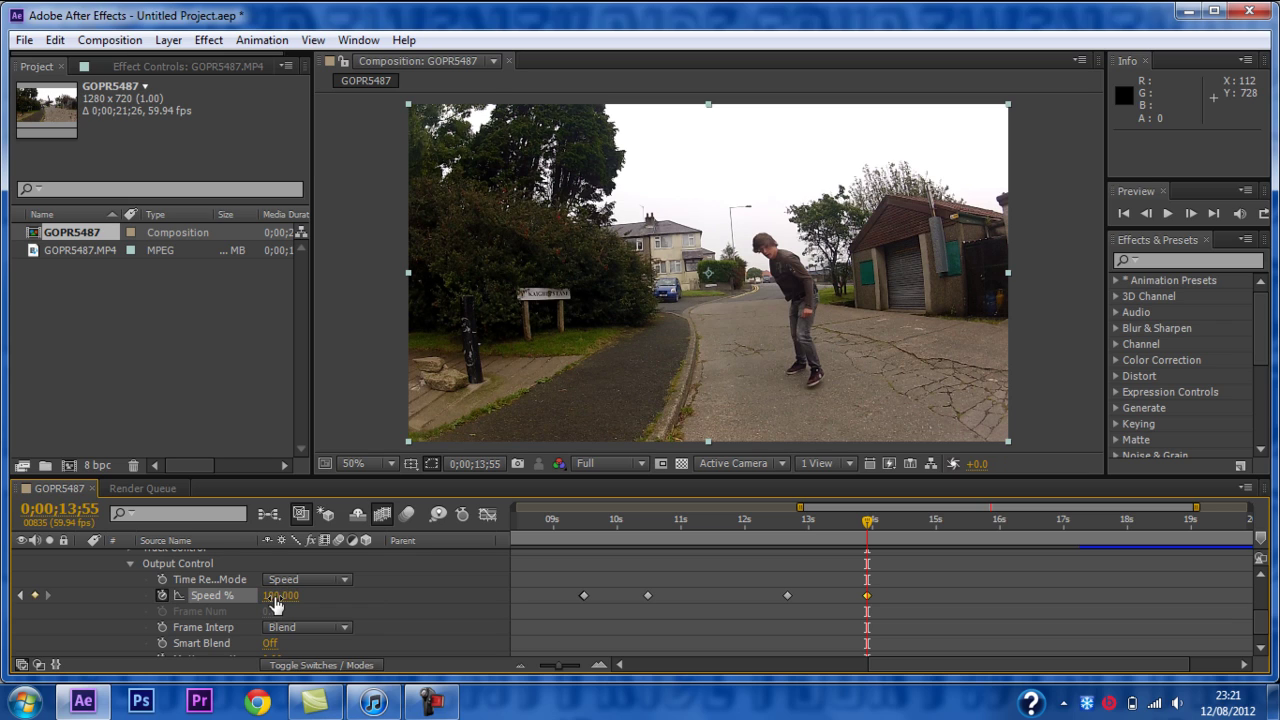
Scrub from about 12;43 to 14;43 to review the speed ramp.
{"action": "left_click_drag", "start_coordinate": [772, 524], "coordinate": [862, 531]}
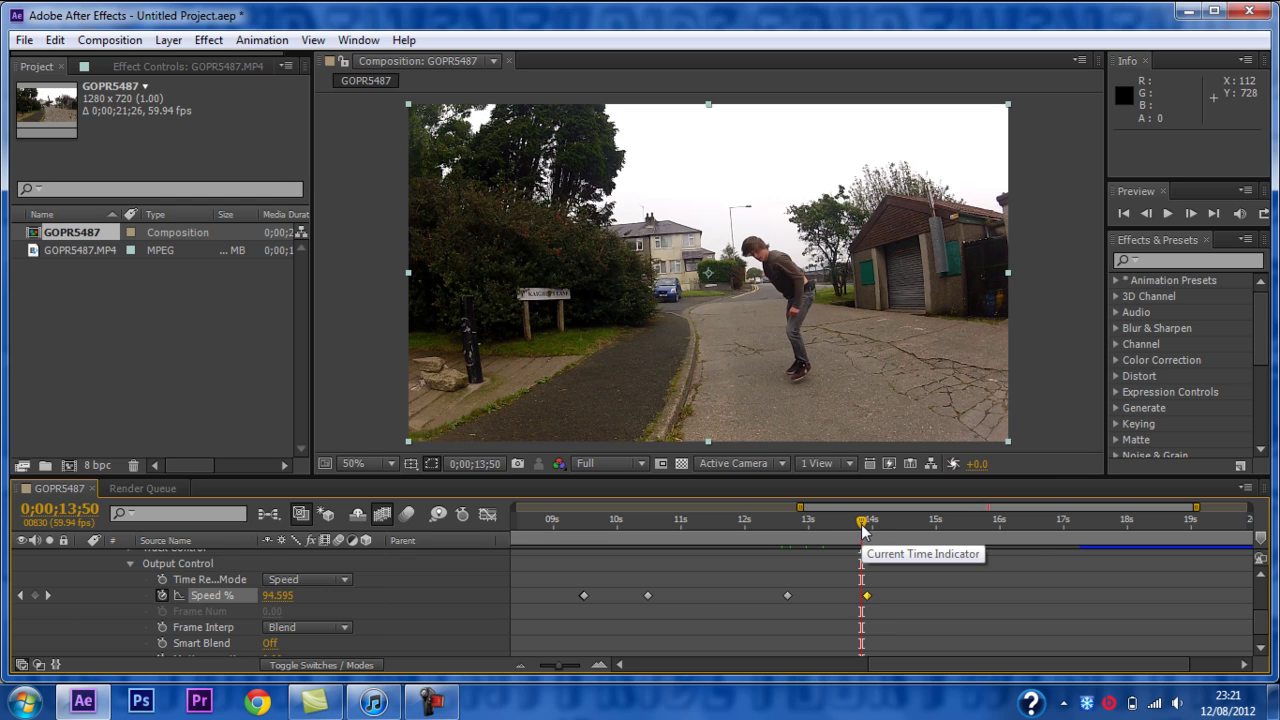
{"action": "left_click_drag", "start_coordinate": [890, 531], "coordinate": [919, 527]}
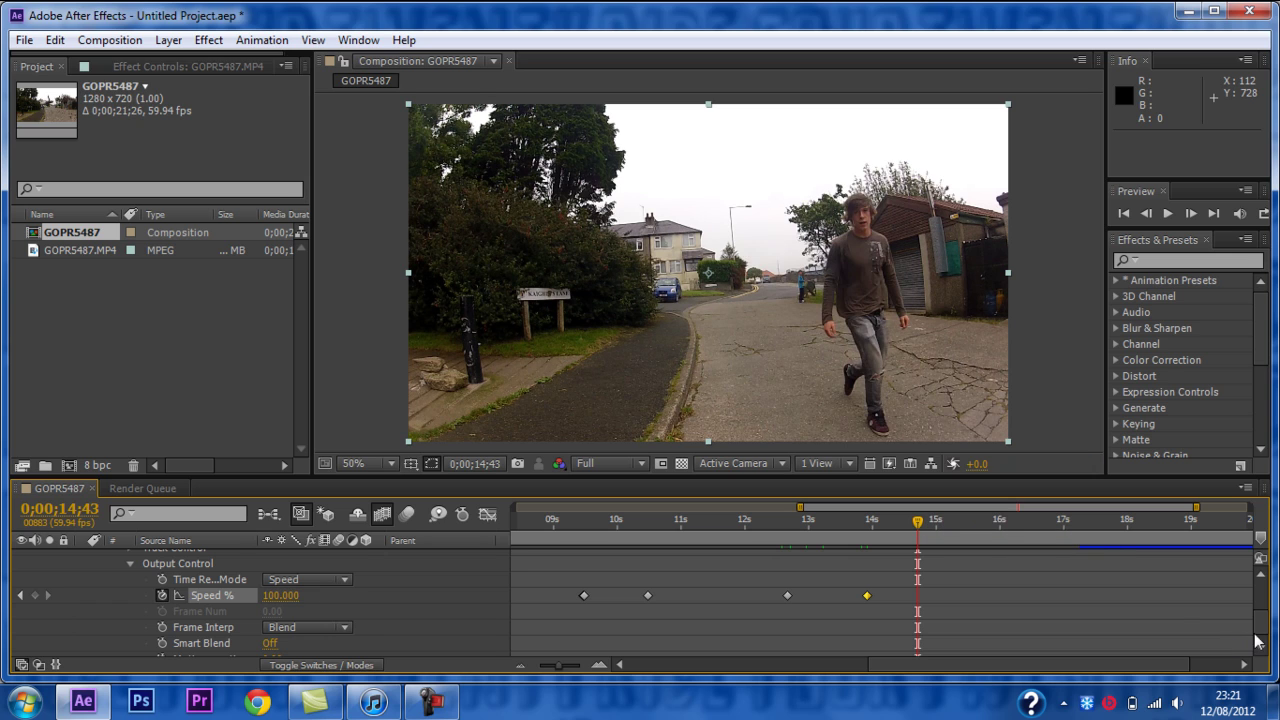
{"action": "scroll", "coordinate": [1263, 612], "scroll_direction": "up", "scroll_amount": 4}
{"action": "scroll", "coordinate": [1263, 612], "scroll_direction": "up", "scroll_amount": 2}
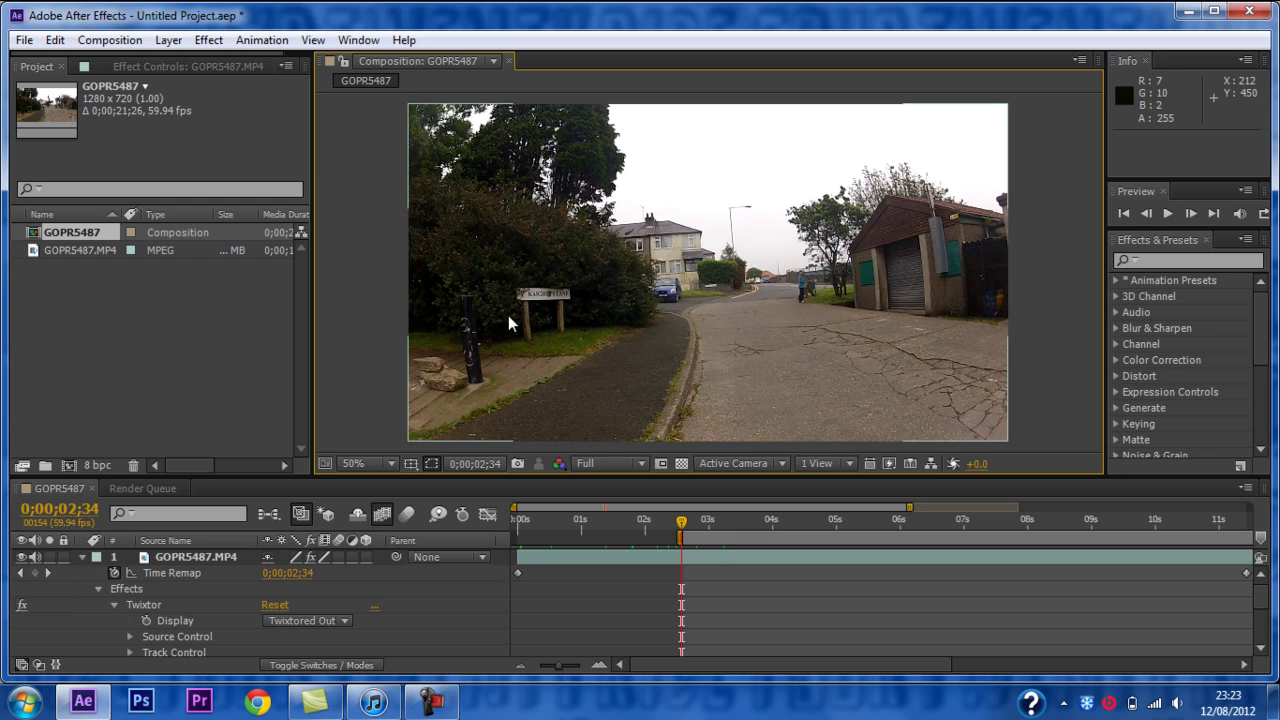
Add the GOPR5487 composition to the render queue with QuickTime as the output format.
{"action": "left_click", "coordinate": [120, 39]}
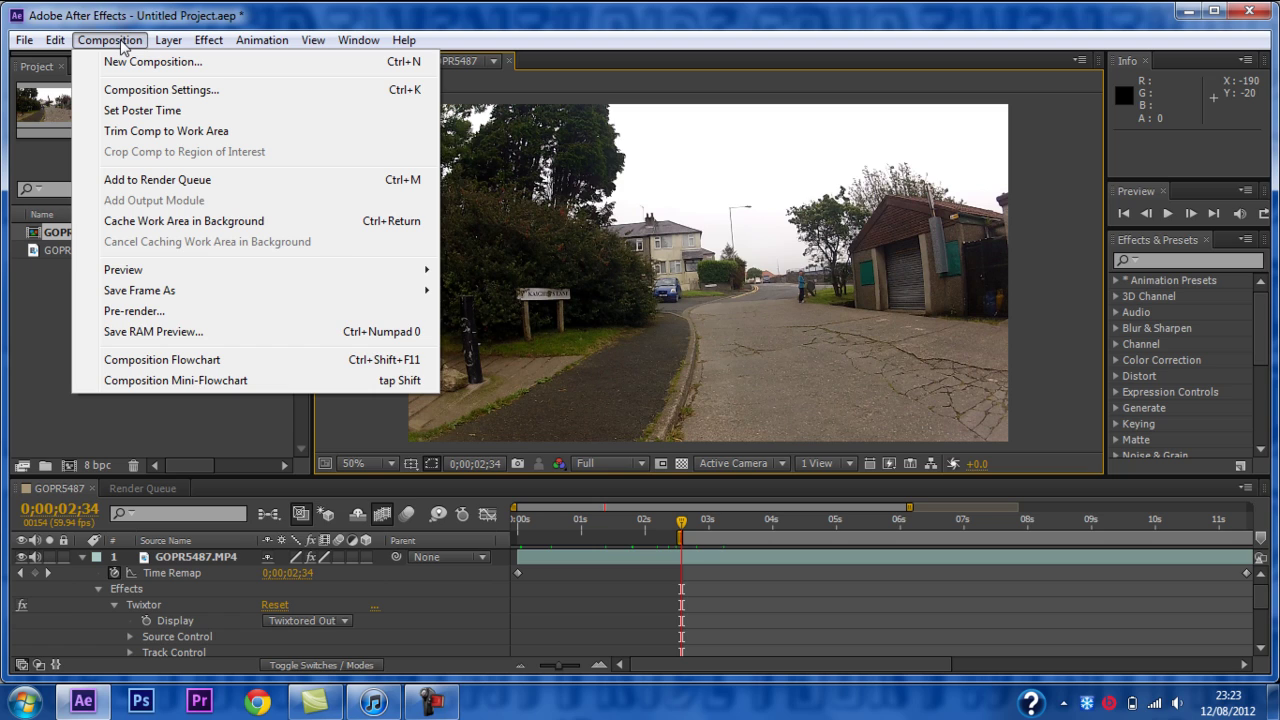
{"action": "left_click", "coordinate": [147, 184]}
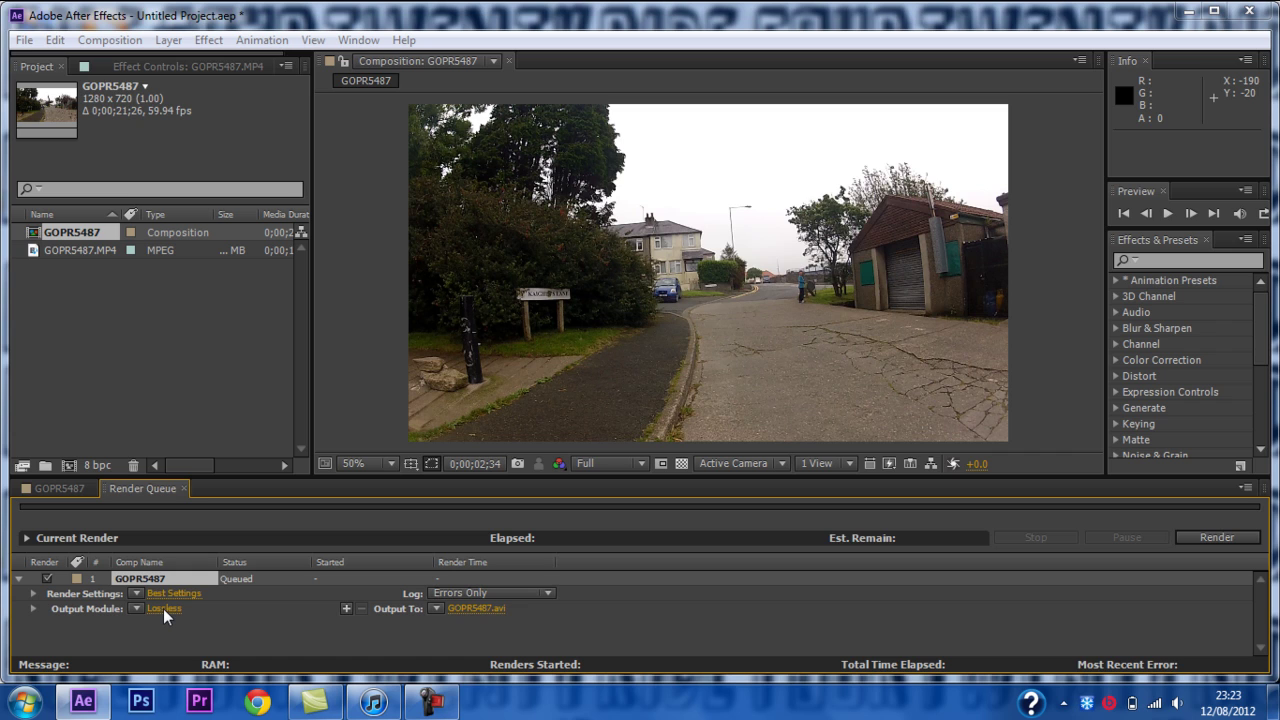
{"action": "left_click", "coordinate": [163, 608]}
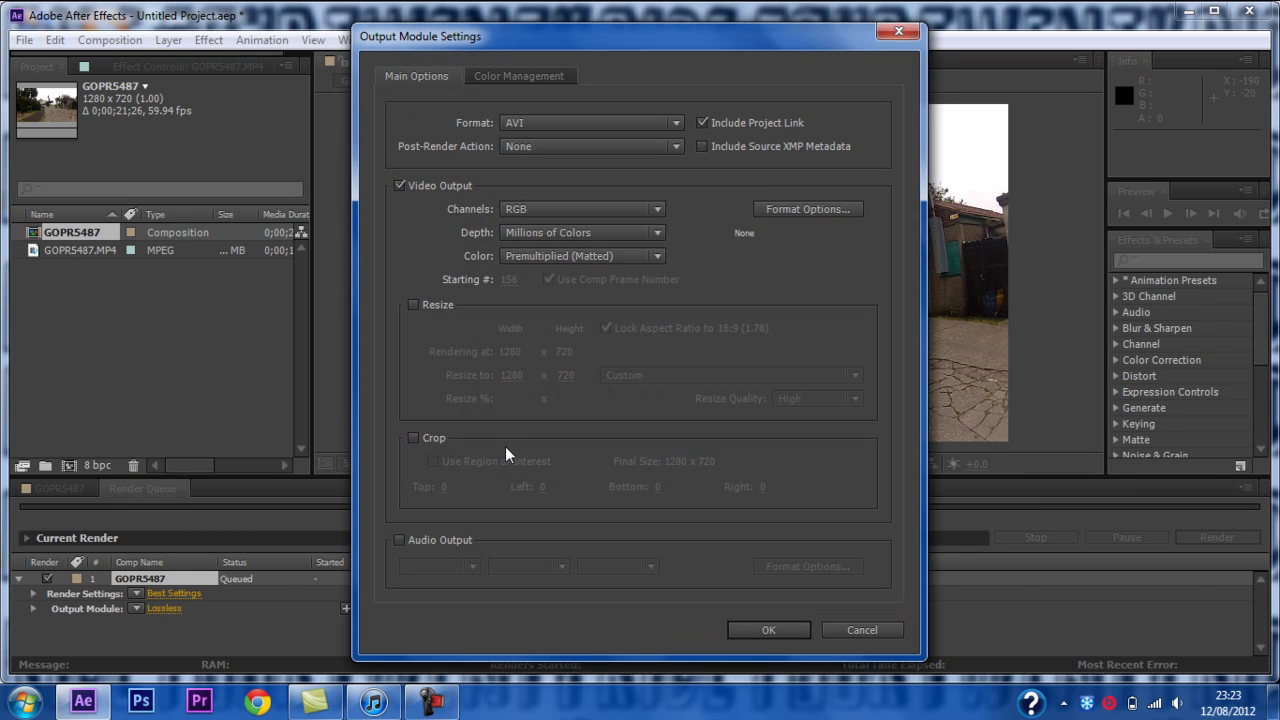
{"action": "left_click", "coordinate": [624, 121]}
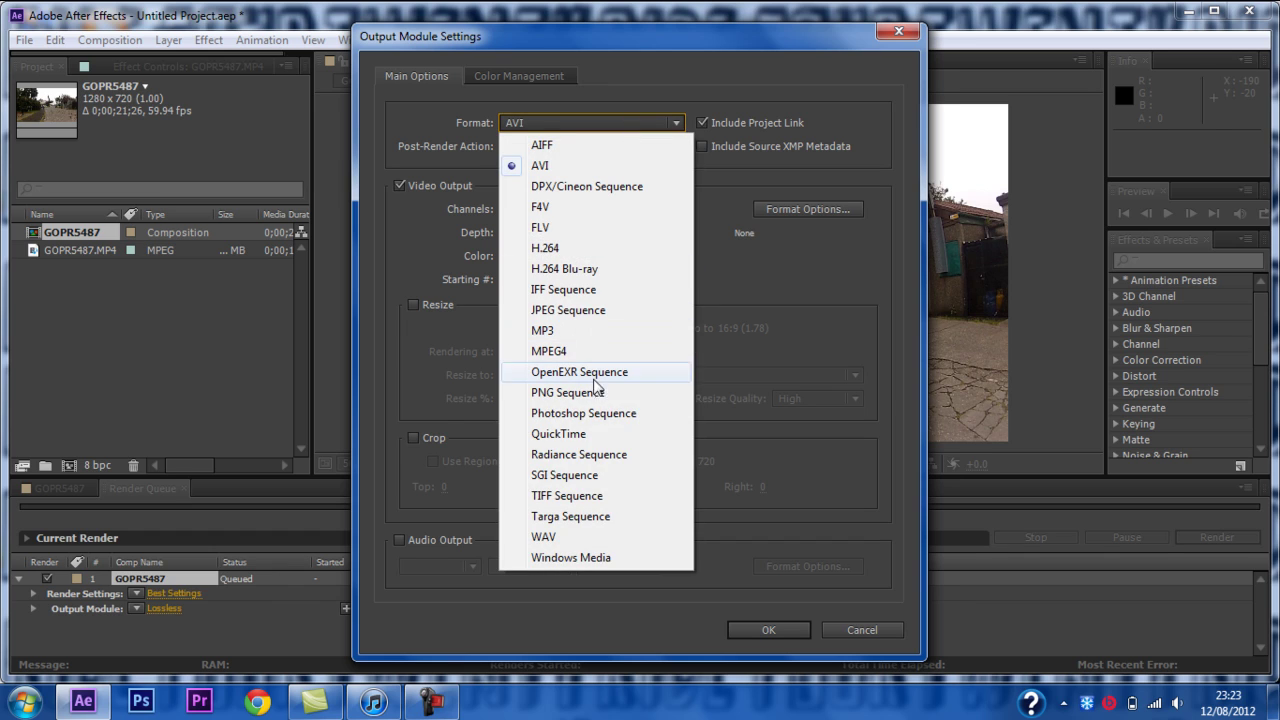
{"action": "left_click", "coordinate": [558, 434]}
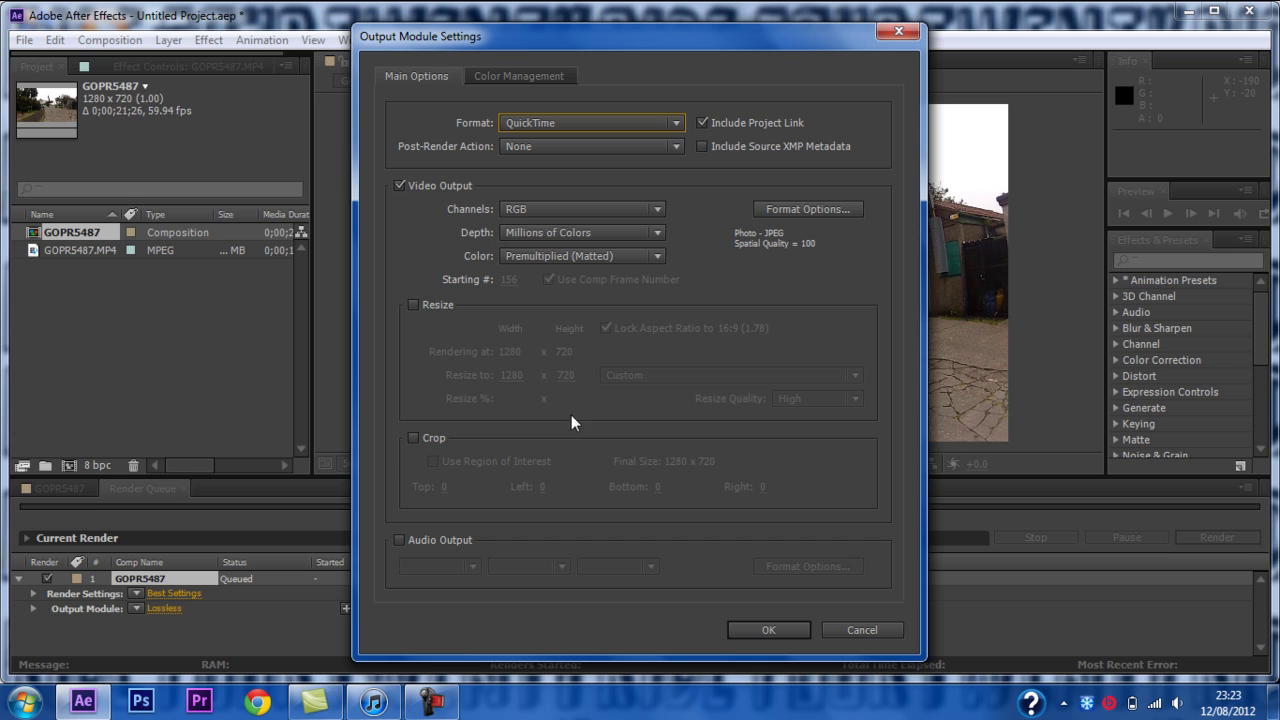
Set the QuickTime video codec to Photo - JPEG and confirm the output module settings.
{"action": "left_click", "coordinate": [781, 210]}
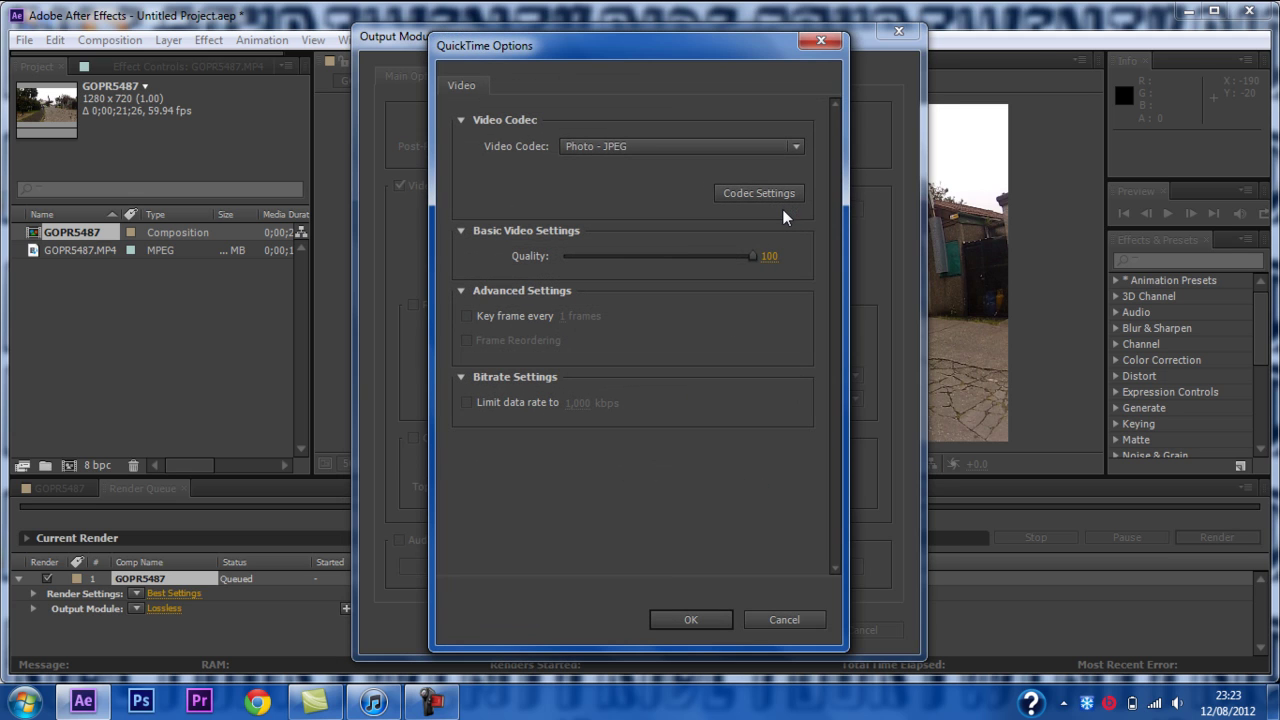
{"action": "left_click", "coordinate": [647, 144]}
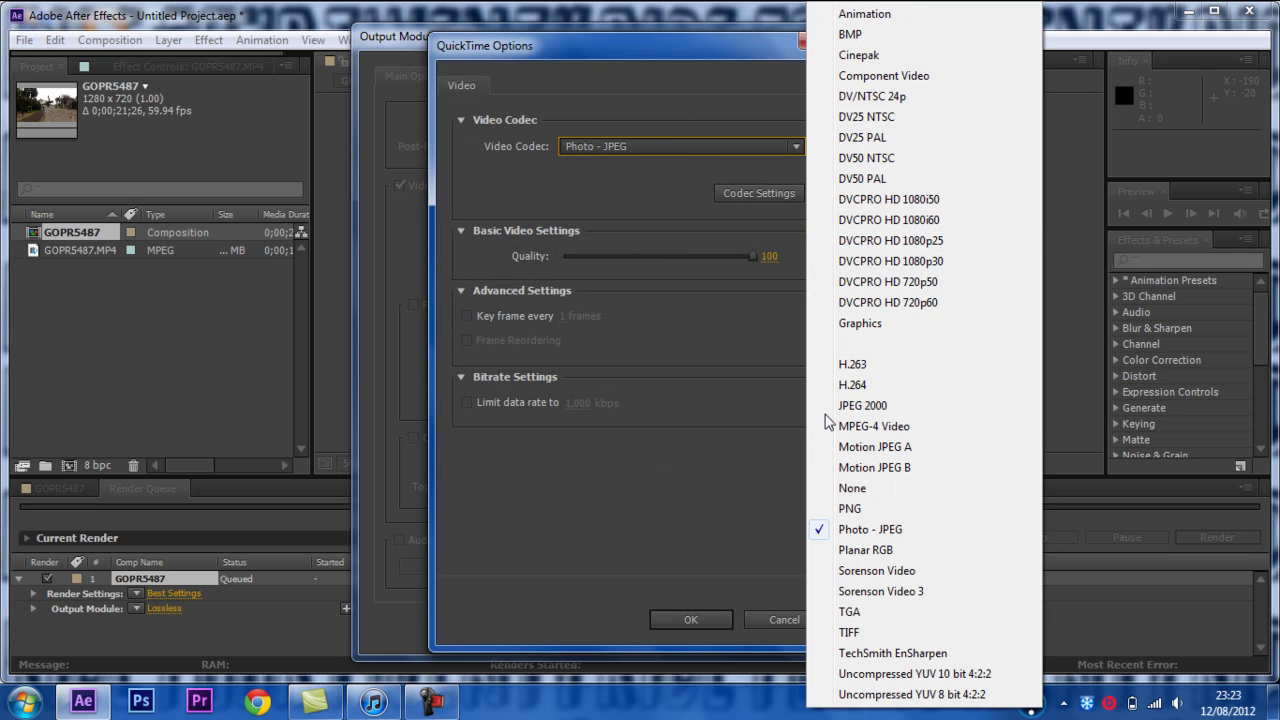
{"action": "left_click", "coordinate": [856, 533]}
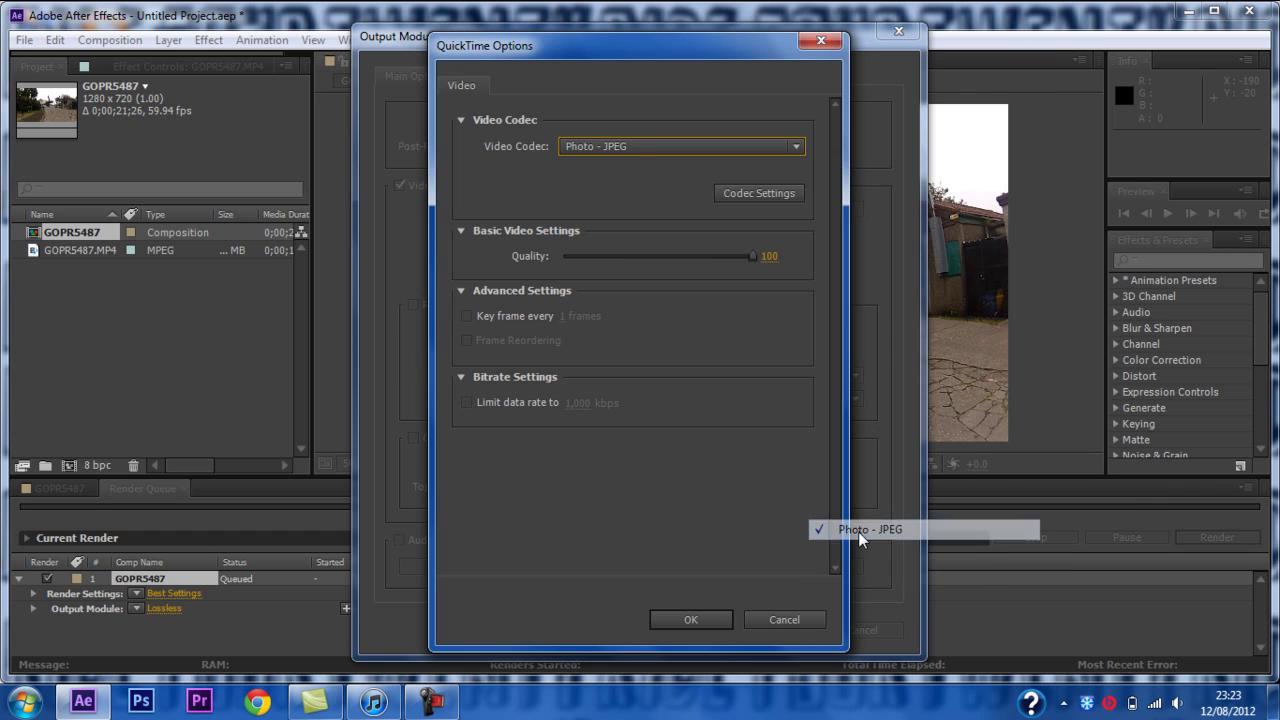
{"action": "left_click", "coordinate": [677, 616]}
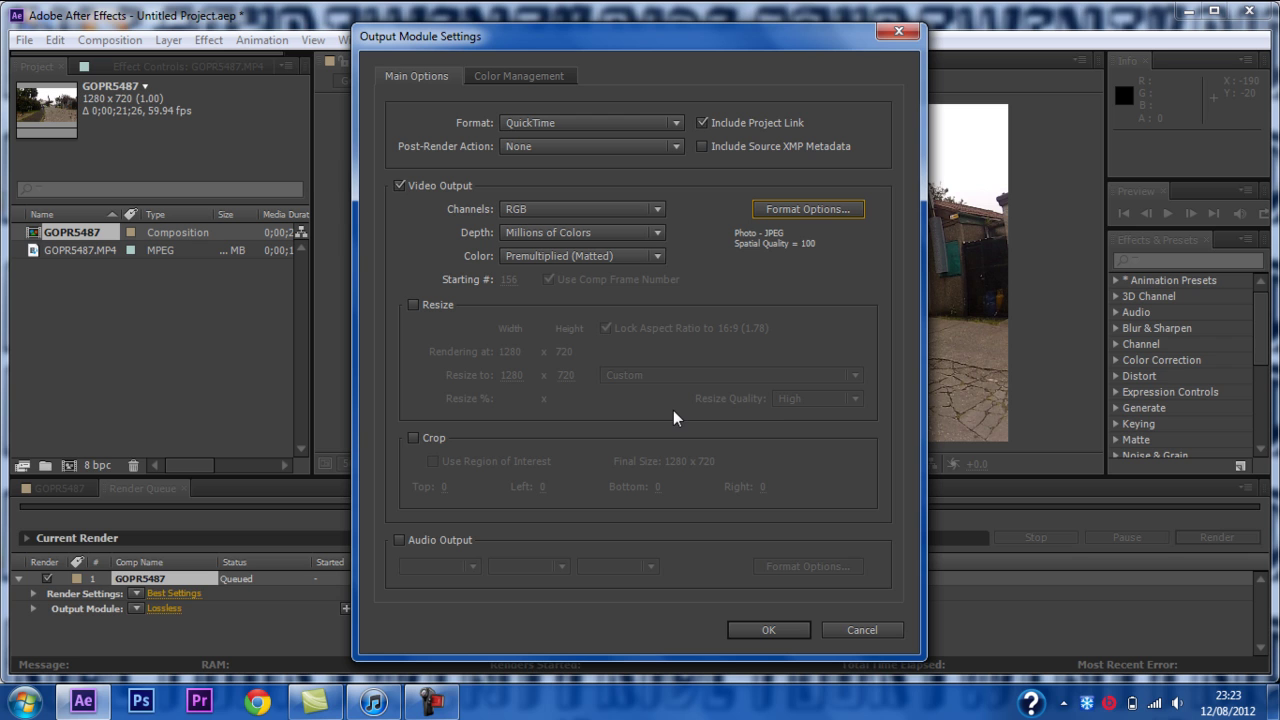
{"action": "left_click", "coordinate": [770, 626]}
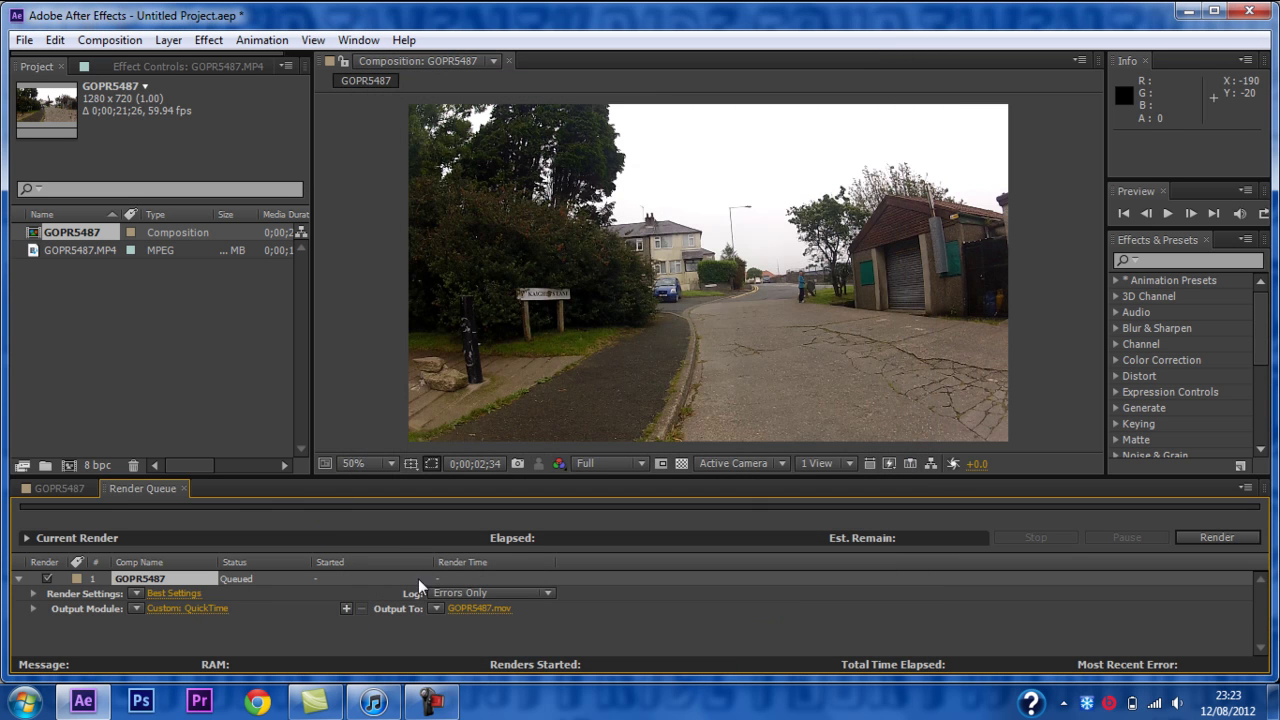
Save the render output to the Desktop as 'tutorial slow motion'.mov.
{"action": "left_click", "coordinate": [470, 607]}
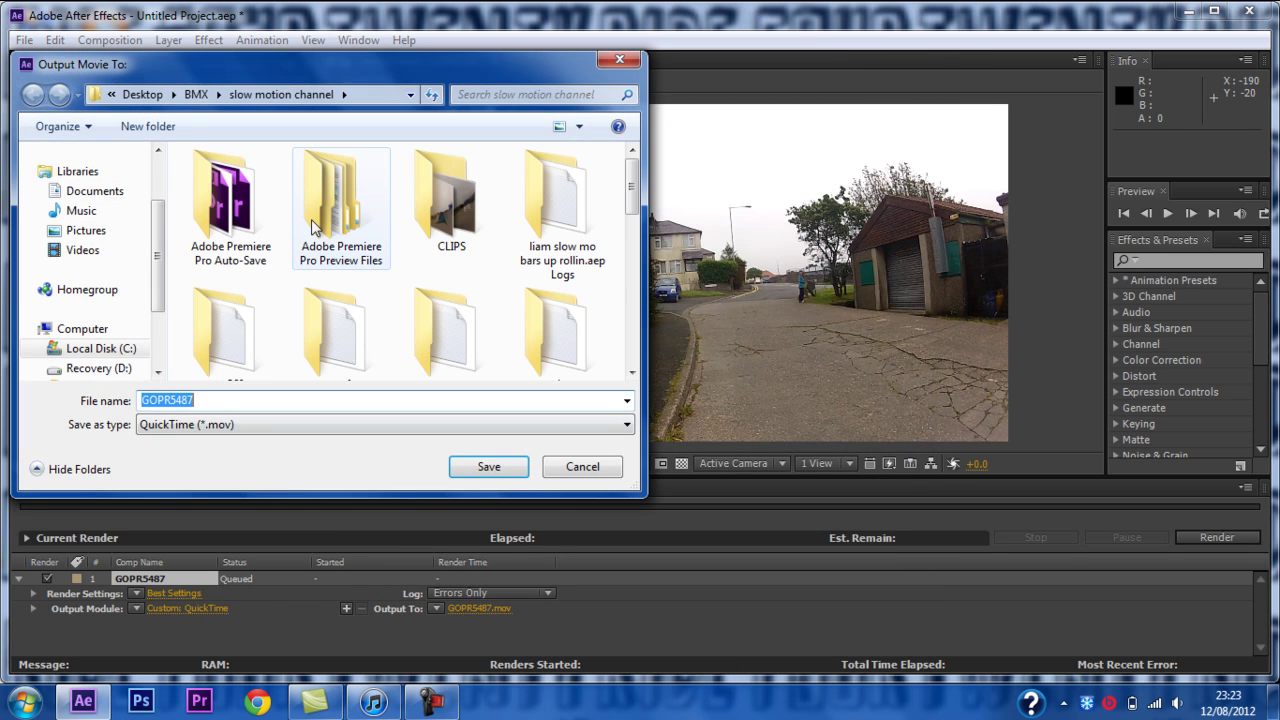
{"action": "left_click", "coordinate": [140, 94]}
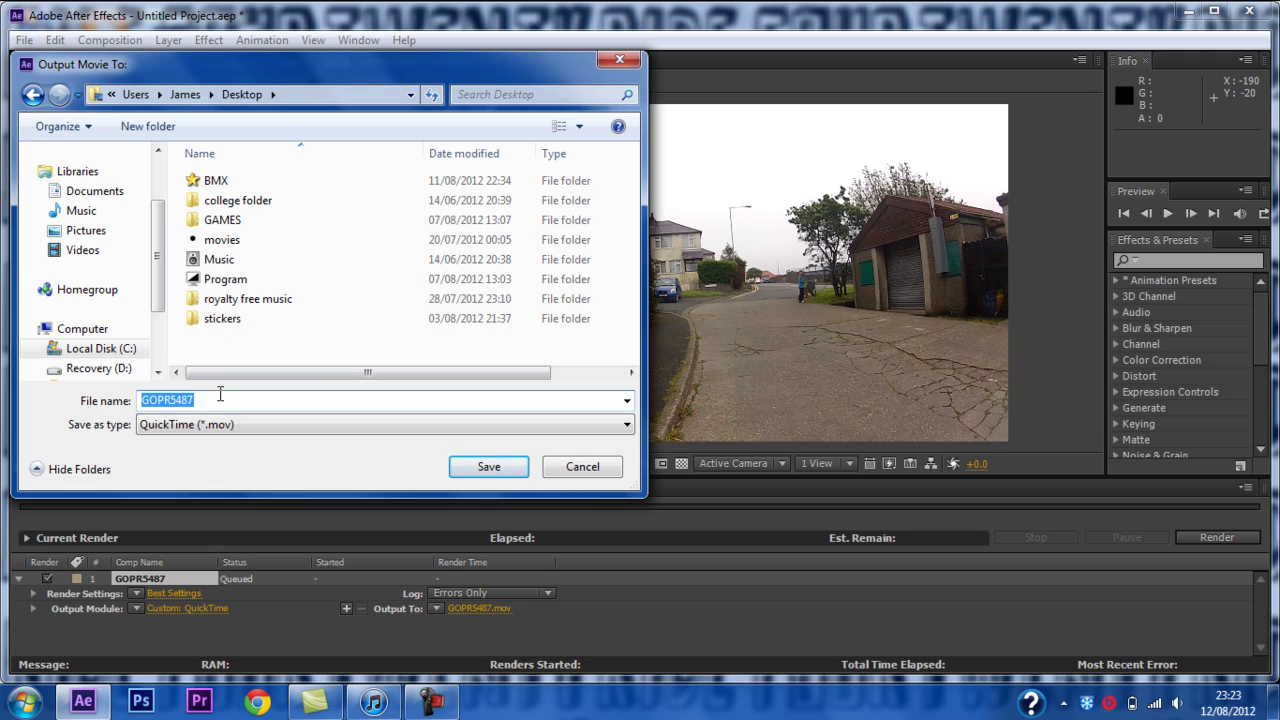
{"action": "type", "text": "tutorial slow motion"}
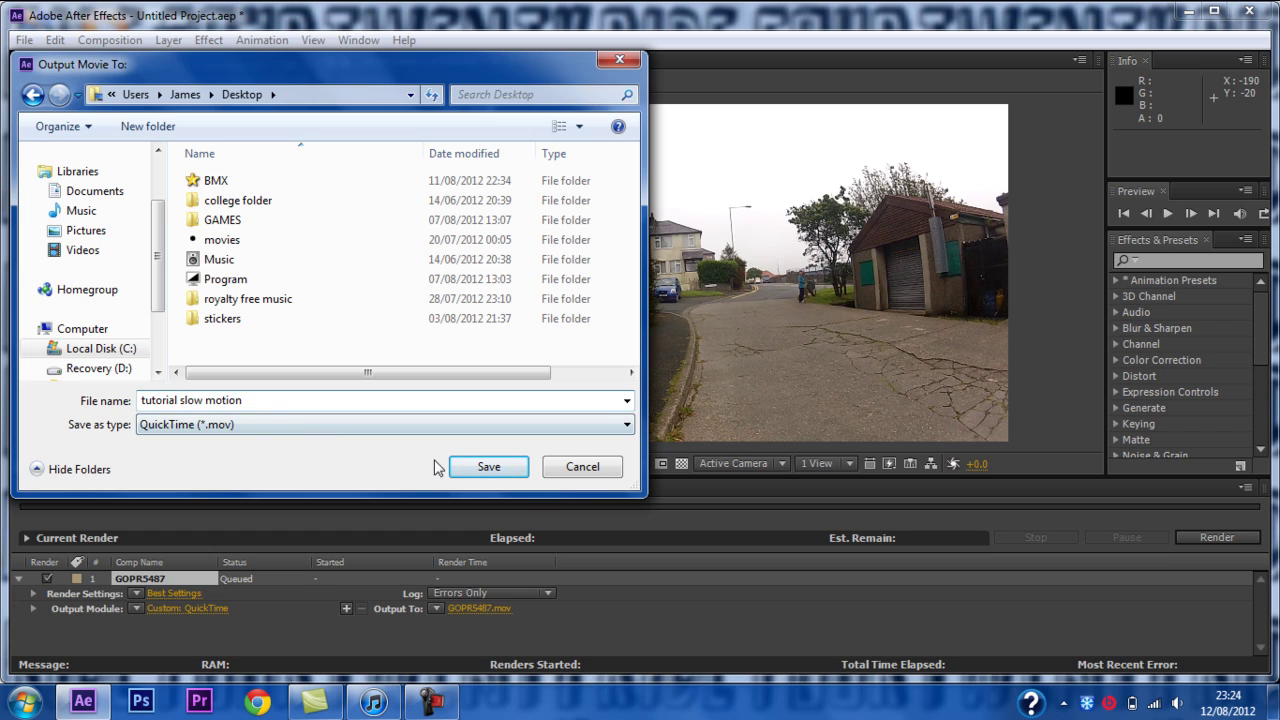
{"action": "left_click", "coordinate": [487, 467]}
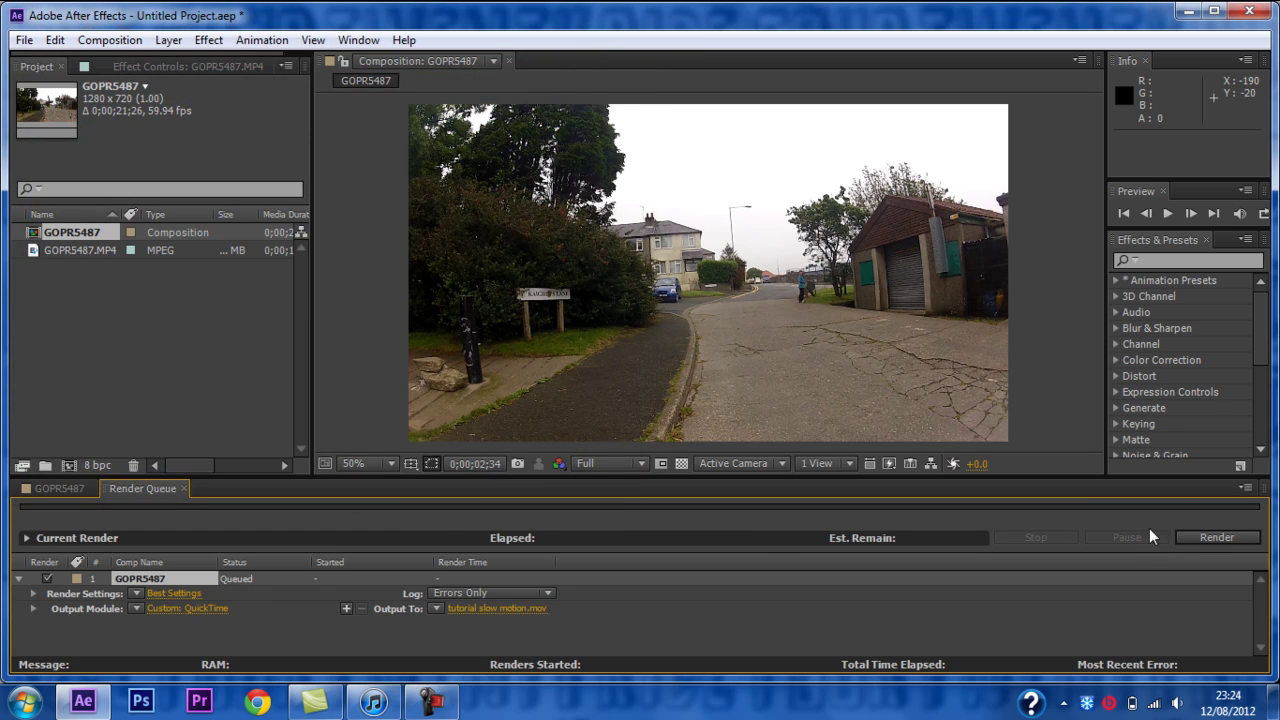
Start rendering the queued composition to tutorial slow motion.mov.
{"action": "left_click", "coordinate": [1201, 537]}
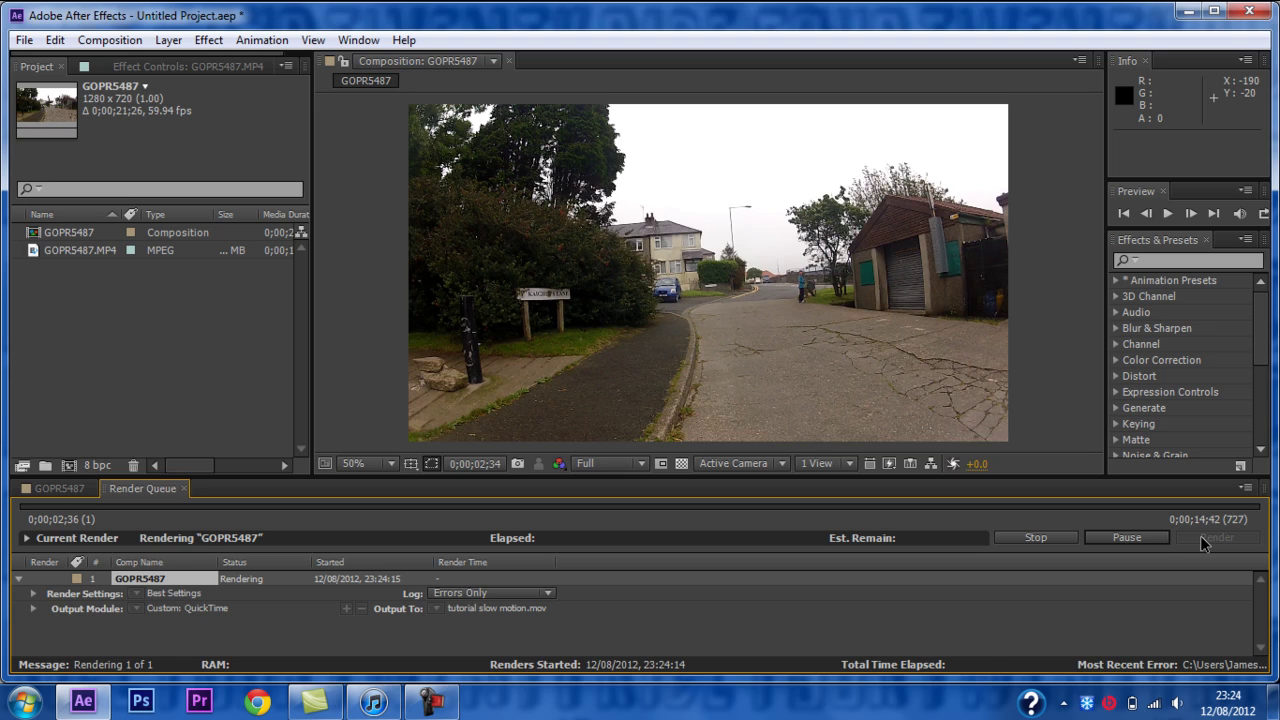